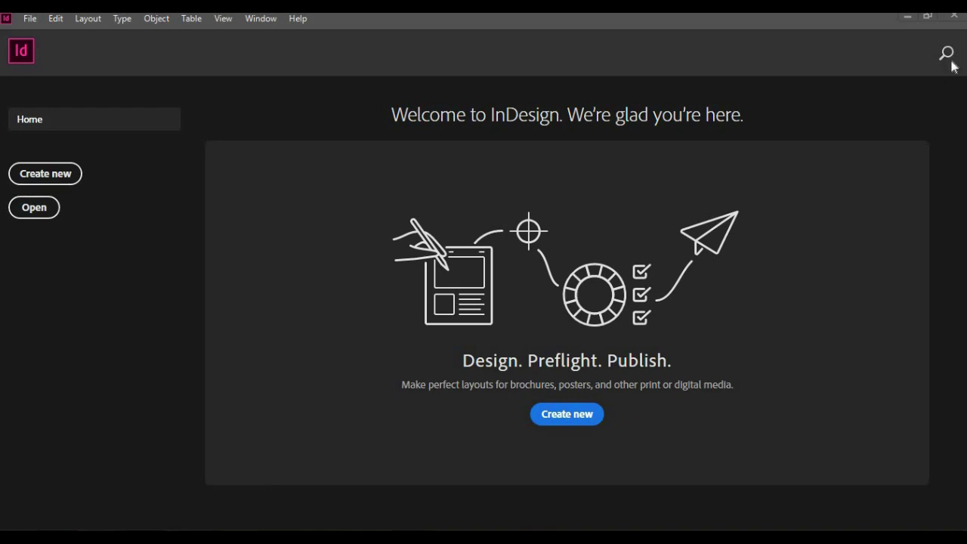
- Switch to the desktop and look over the image and banner files in the Yearbook Project folder
{"action": "left_click", "coordinate": [908, 17]}
{"action": "left_click", "coordinate": [34, 193]}
{"action": "double_click", "coordinate": [22, 187]}
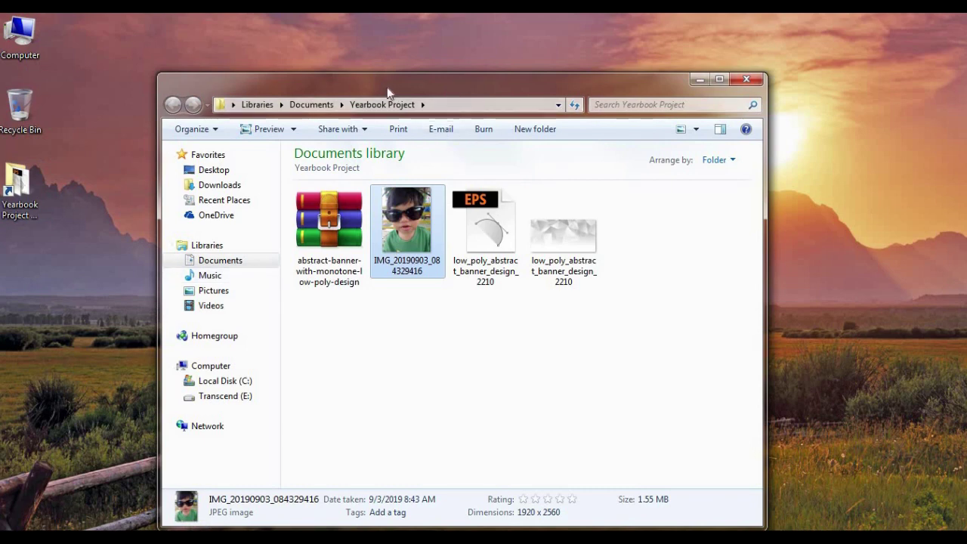
{"action": "left_click_drag", "start_coordinate": [387, 87], "coordinate": [324, 86]}
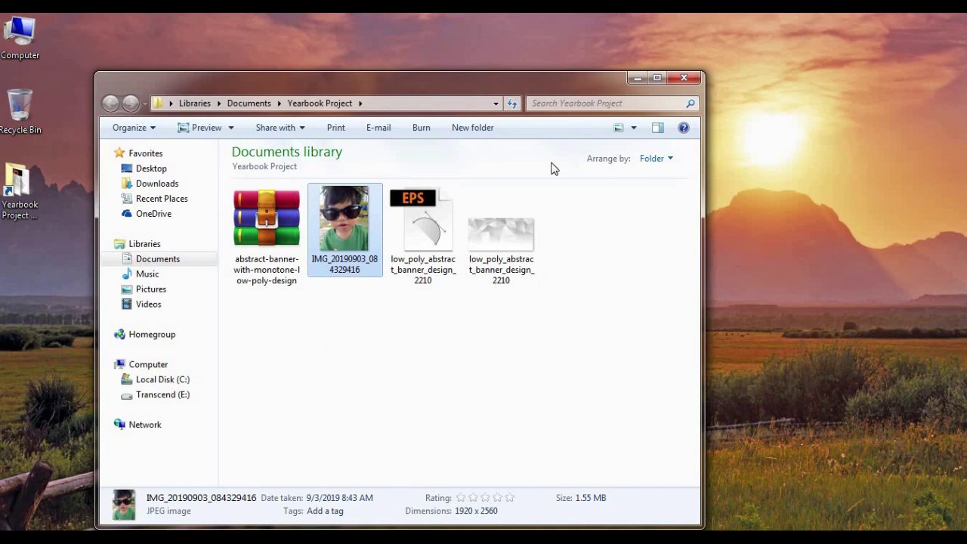
{"action": "left_click", "coordinate": [637, 78]}
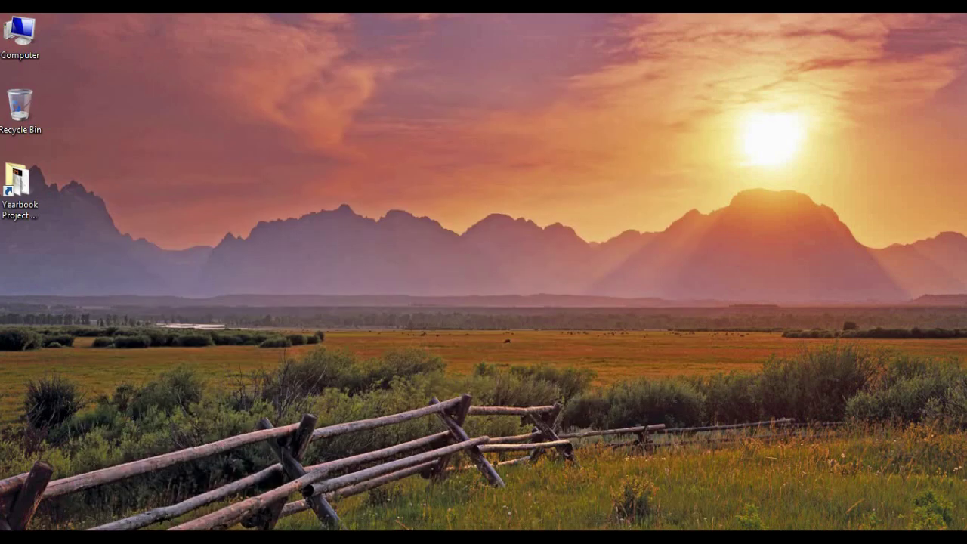
- Switch to Chrome and examine several yearbook template image results for page layout ideas
{"action": "mouse_move", "coordinate": [145, 538]}
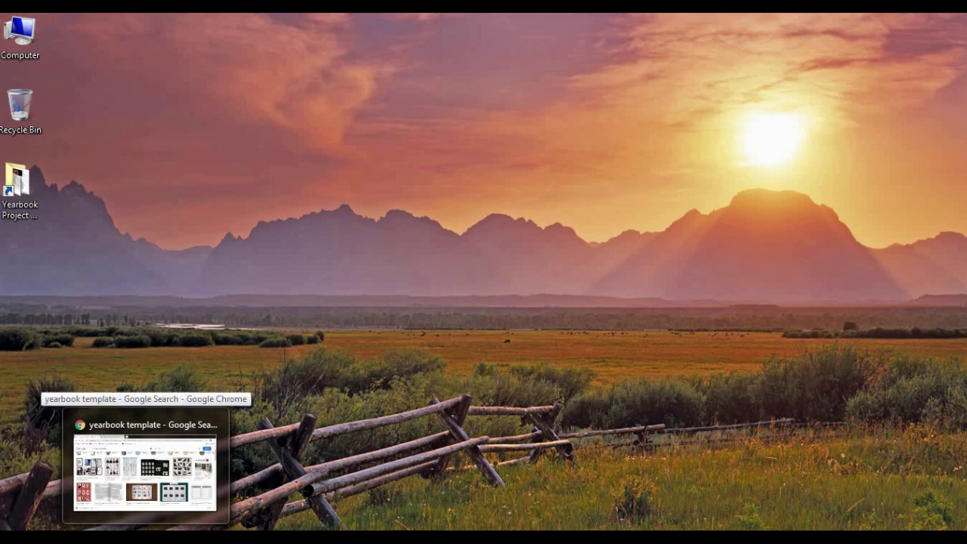
{"action": "left_click", "coordinate": [145, 472]}
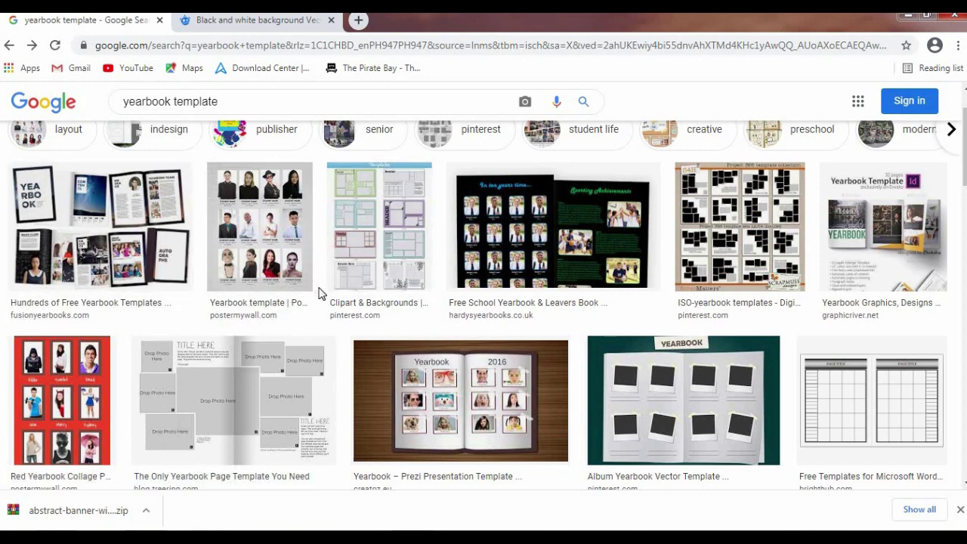
{"action": "scroll", "coordinate": [320, 290], "scroll_direction": "up", "scroll_amount": 1}
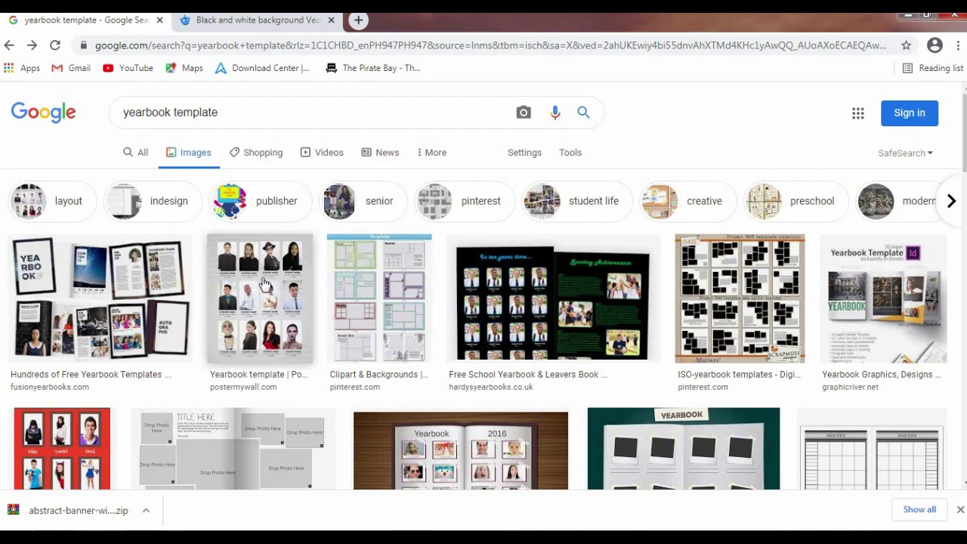
{"action": "left_click", "coordinate": [282, 279]}
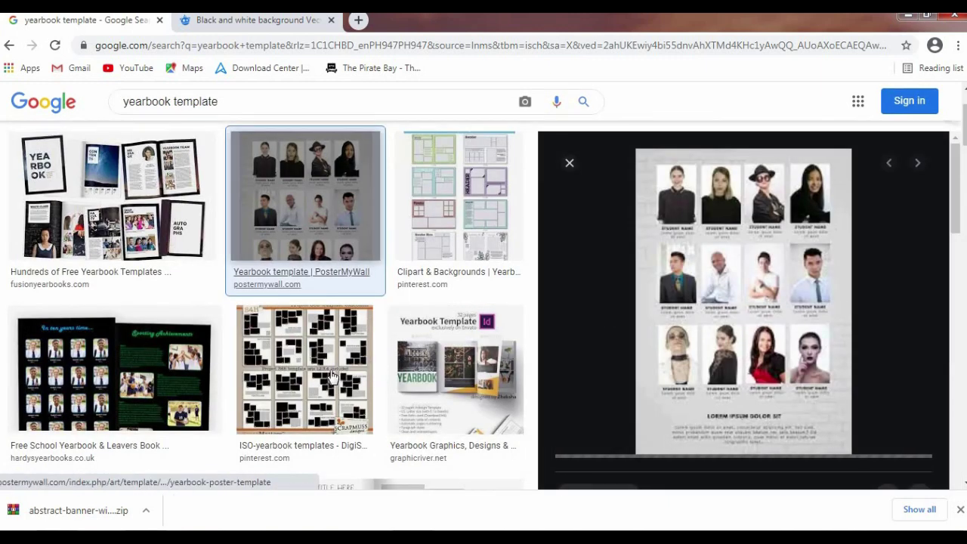
{"action": "left_click", "coordinate": [304, 357]}
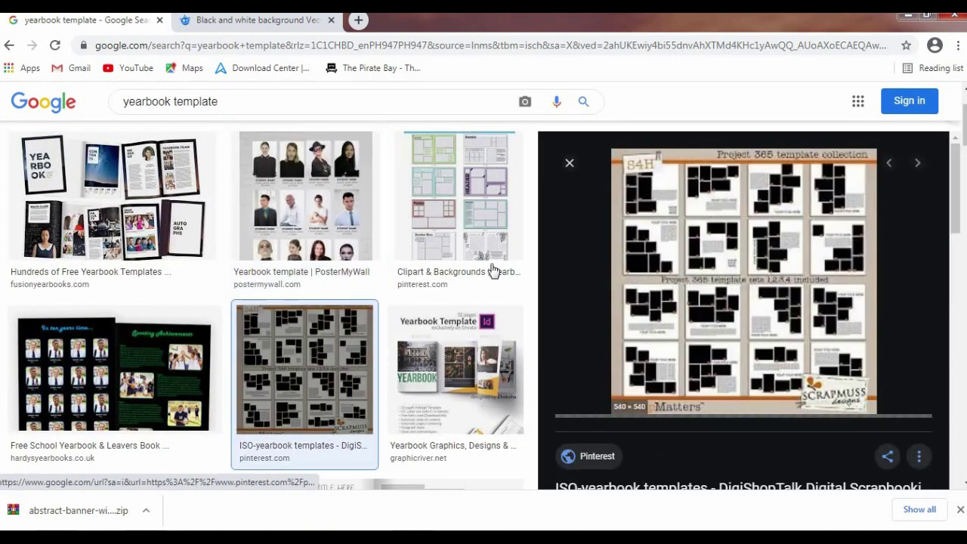
{"action": "left_click", "coordinate": [466, 237]}
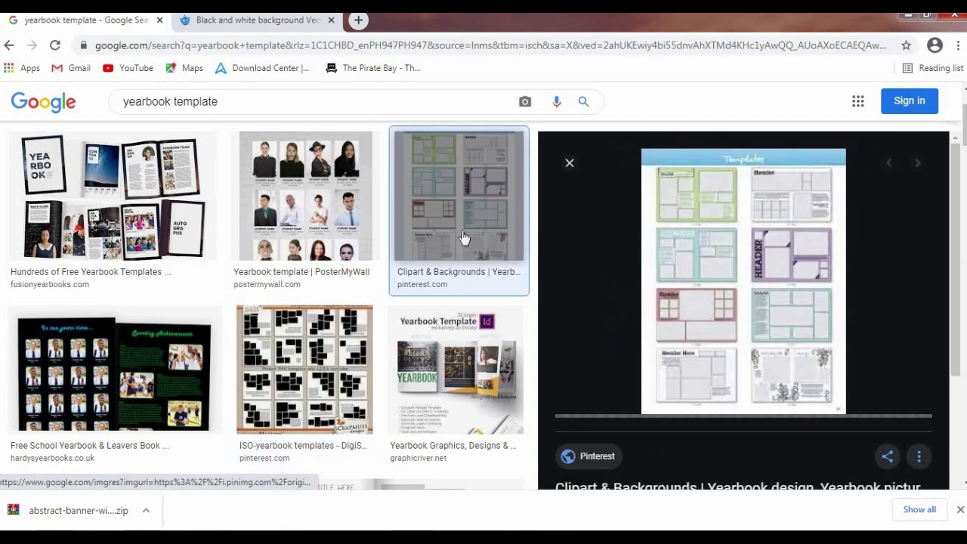
{"action": "left_click", "coordinate": [117, 374]}
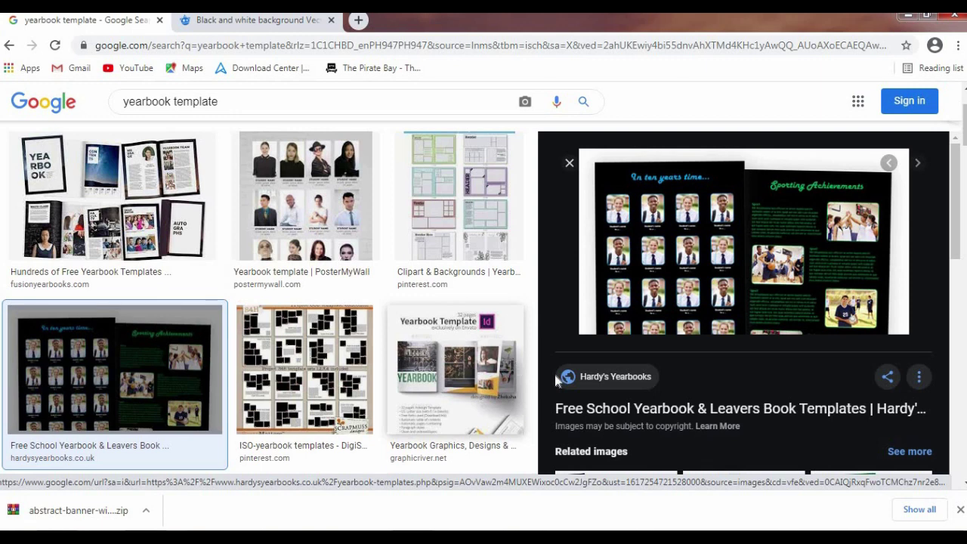
{"action": "left_click", "coordinate": [463, 370]}
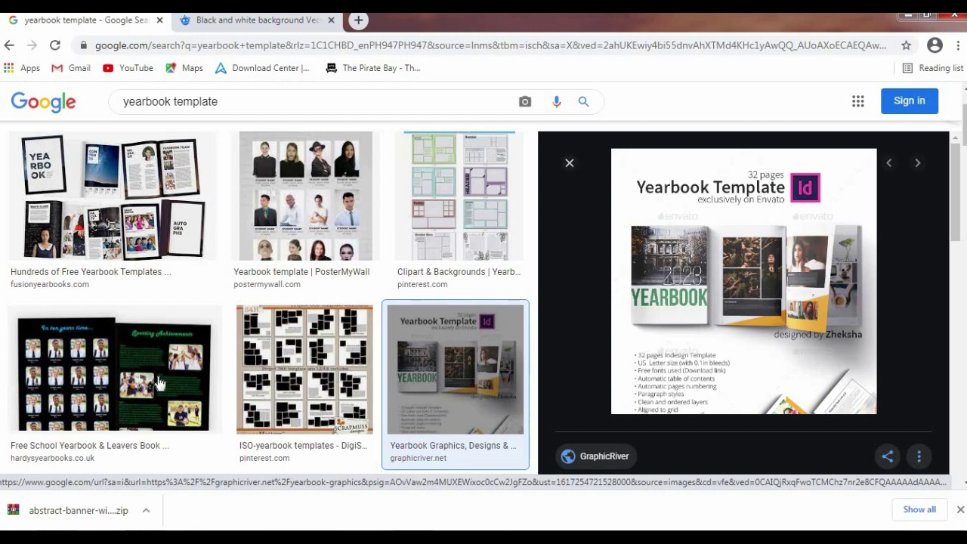
{"action": "left_click", "coordinate": [85, 371]}
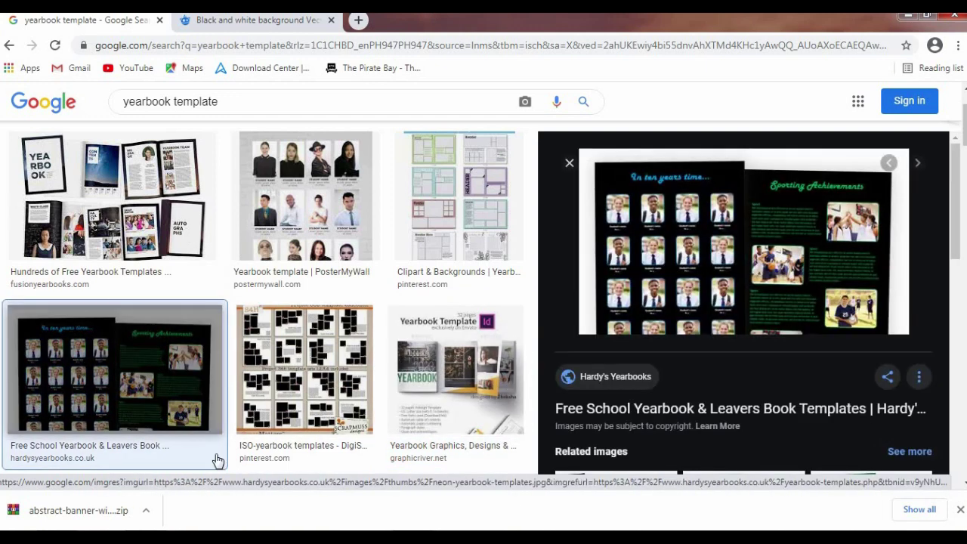
{"action": "left_click", "coordinate": [459, 363]}
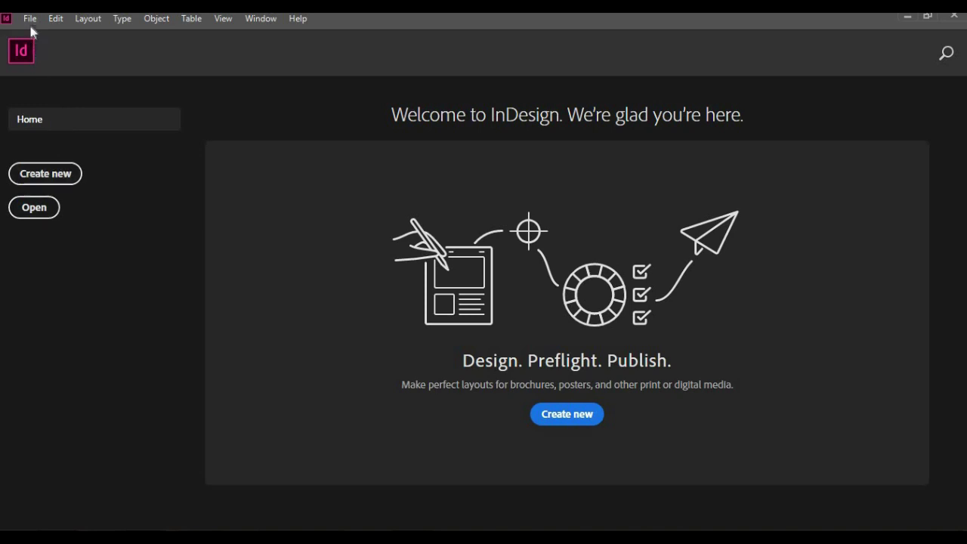
{"action": "left_click", "coordinate": [30, 20]}
{"action": "mouse_move", "coordinate": [60, 37]}
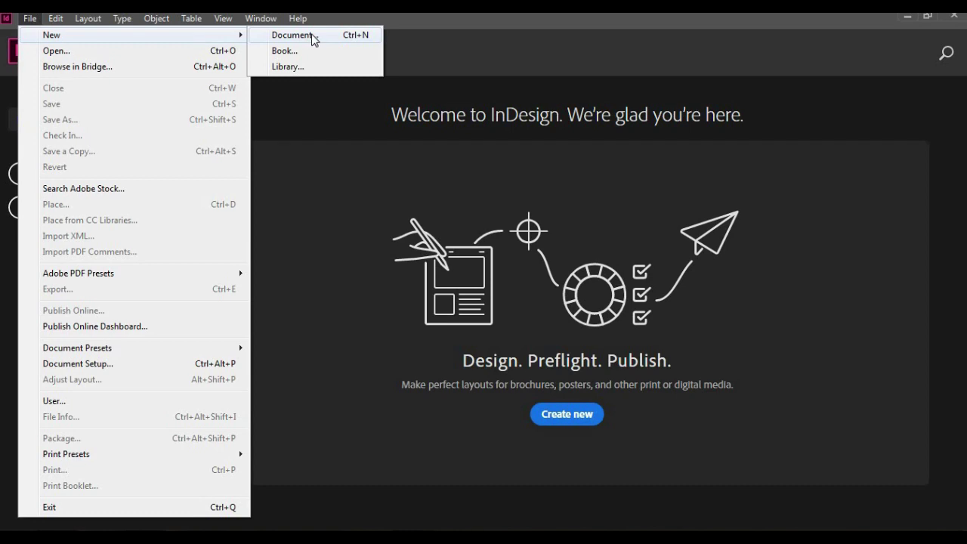
{"action": "left_click", "coordinate": [31, 23]}
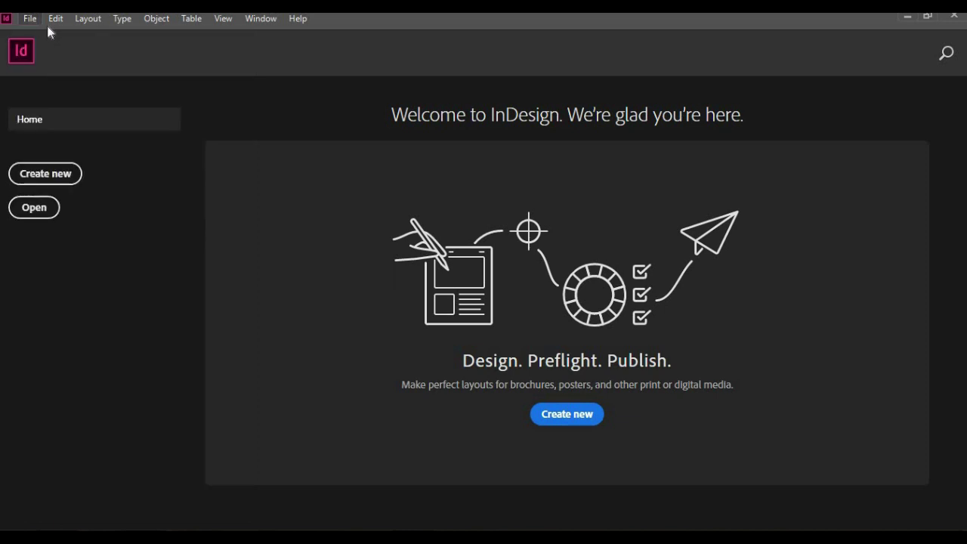
- Create a new print document from the Letter preset with units in inches
{"action": "left_click", "coordinate": [31, 23]}
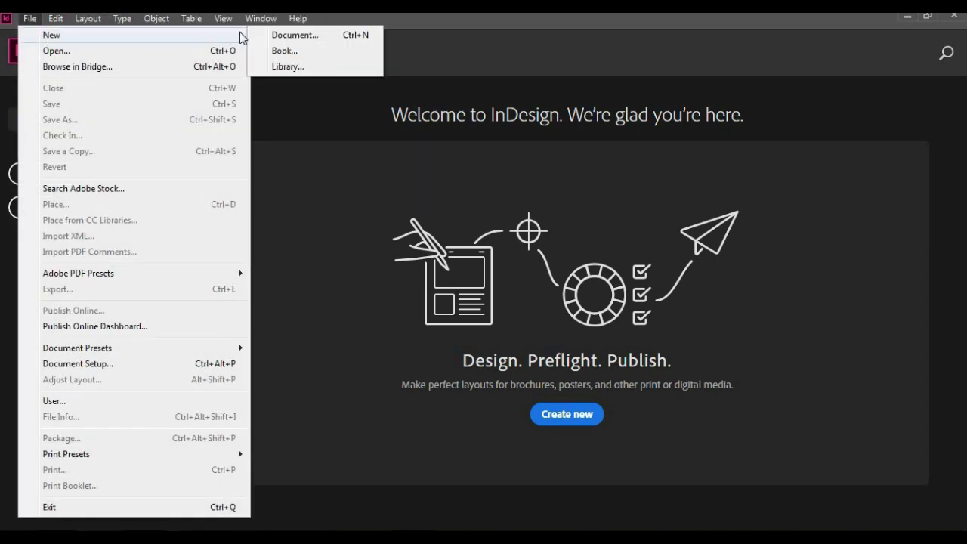
{"action": "key", "text": "ctrl+n"}
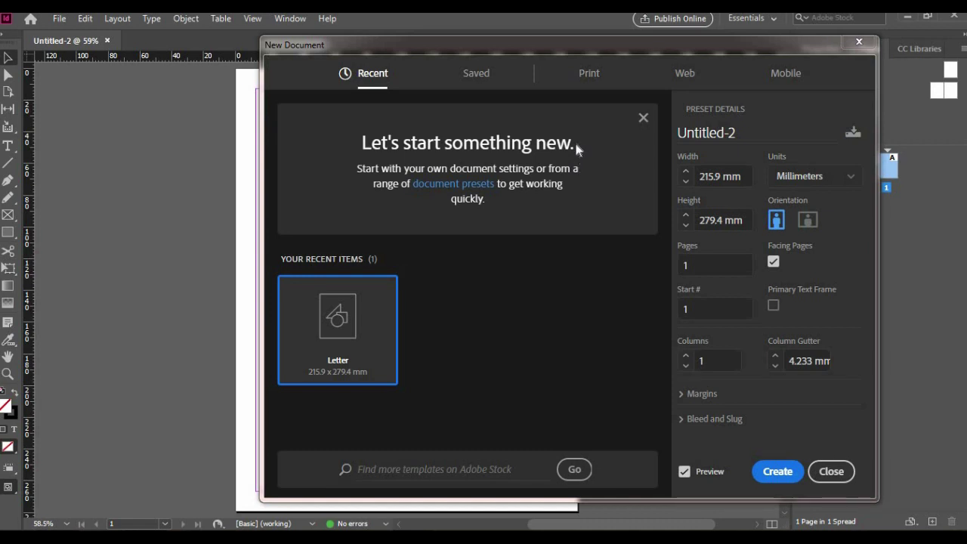
{"action": "left_click_drag", "start_coordinate": [591, 50], "coordinate": [487, 39]}
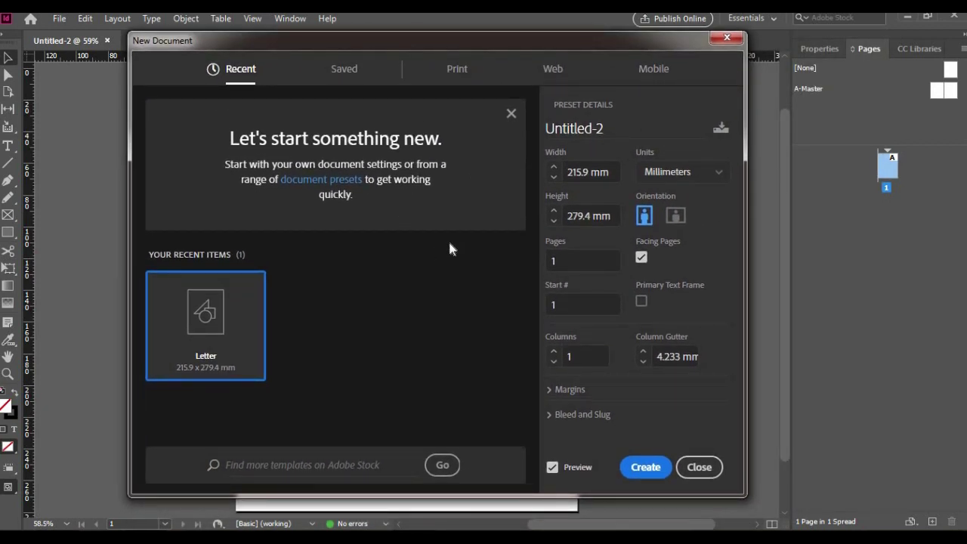
{"action": "left_click", "coordinate": [458, 69]}
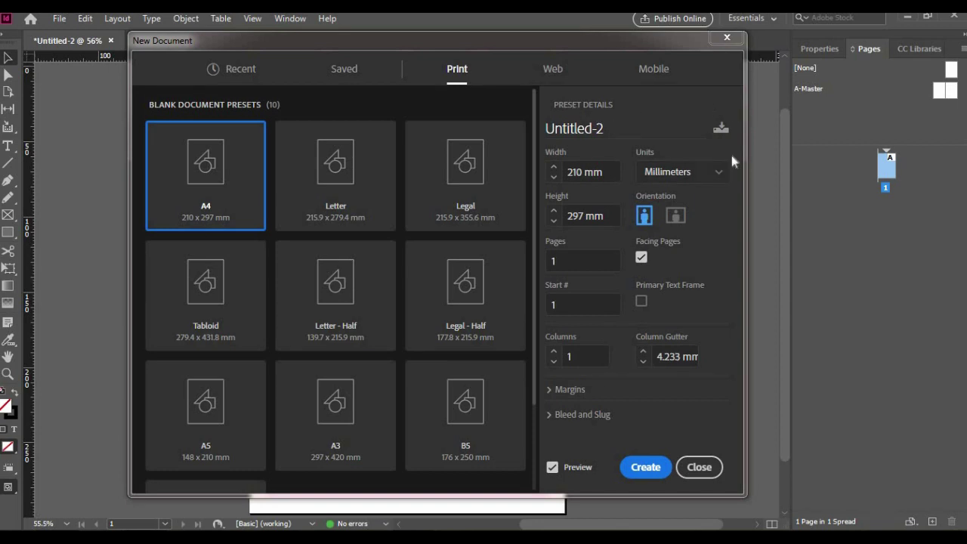
{"action": "left_click", "coordinate": [677, 174]}
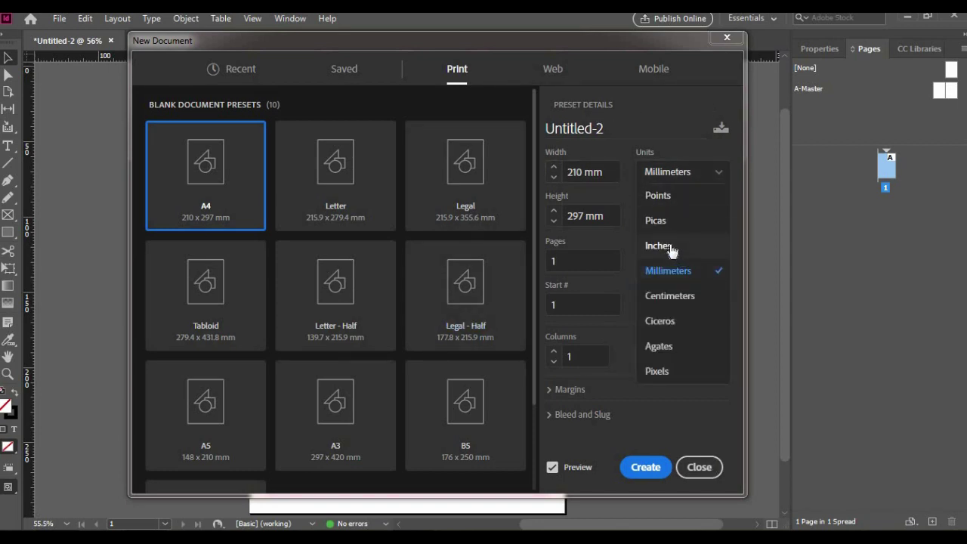
{"action": "left_click", "coordinate": [669, 246]}
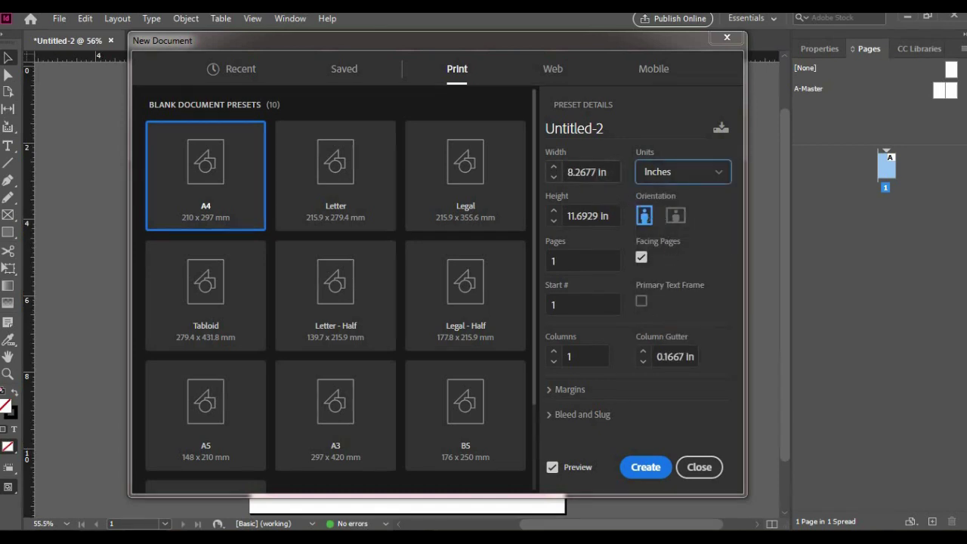
{"action": "left_click", "coordinate": [367, 218]}
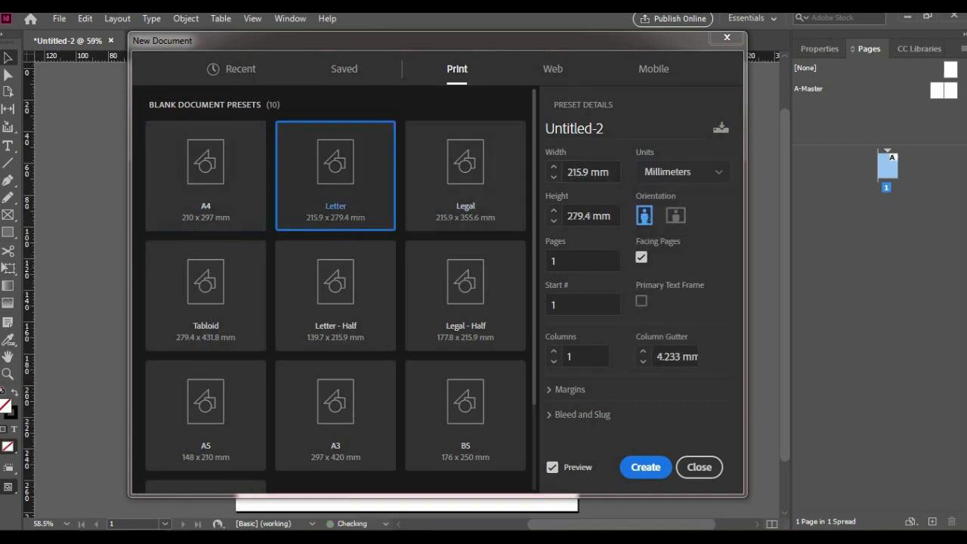
{"action": "left_click", "coordinate": [676, 177]}
{"action": "left_click", "coordinate": [668, 245]}
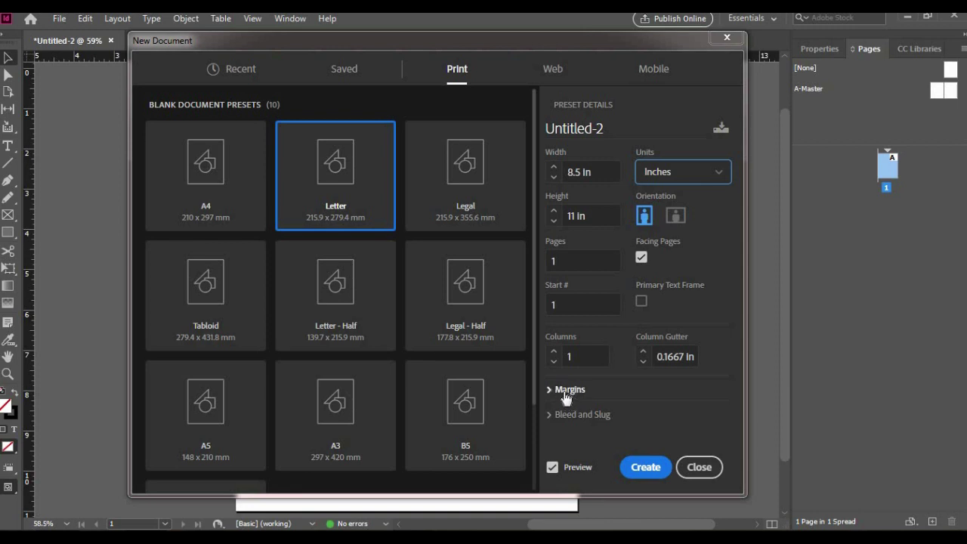
{"action": "left_click", "coordinate": [646, 469]}
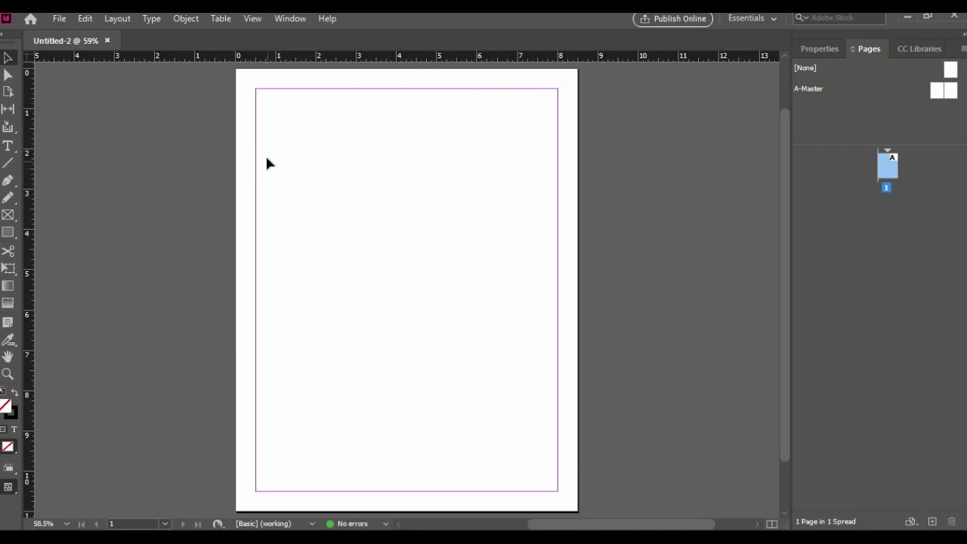
- Insert 5 more pages after page 1
{"action": "right_click", "coordinate": [890, 167]}
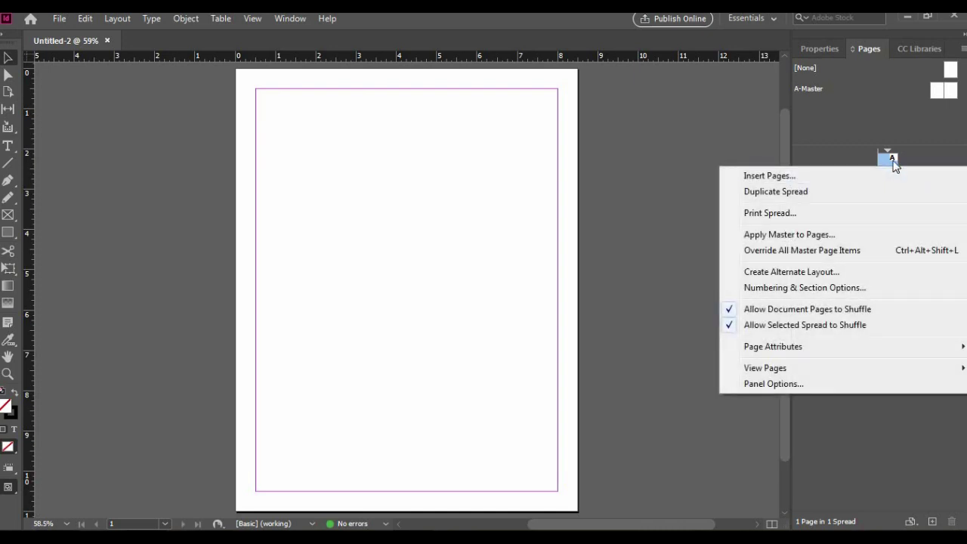
{"action": "left_click", "coordinate": [830, 178]}
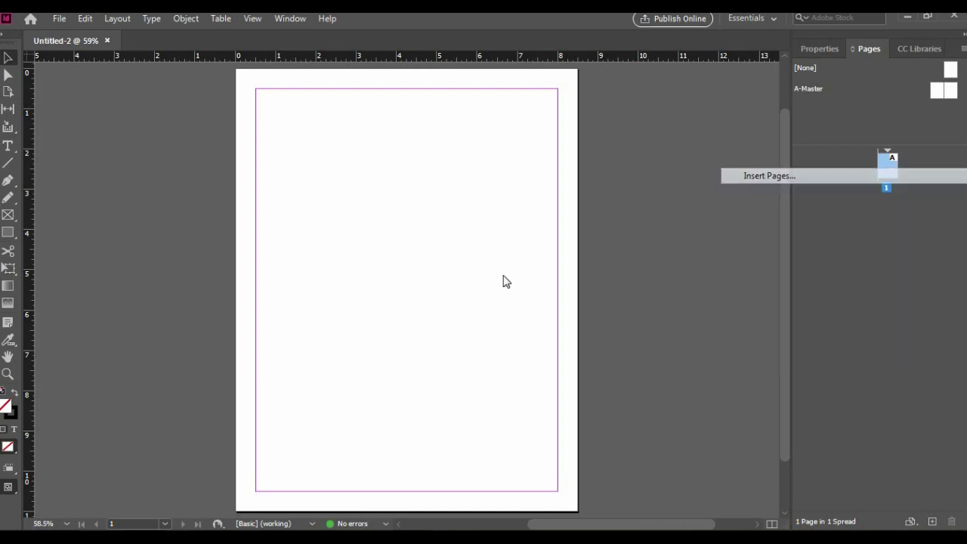
{"action": "type", "text": "5"}
{"action": "key", "text": "Return"}
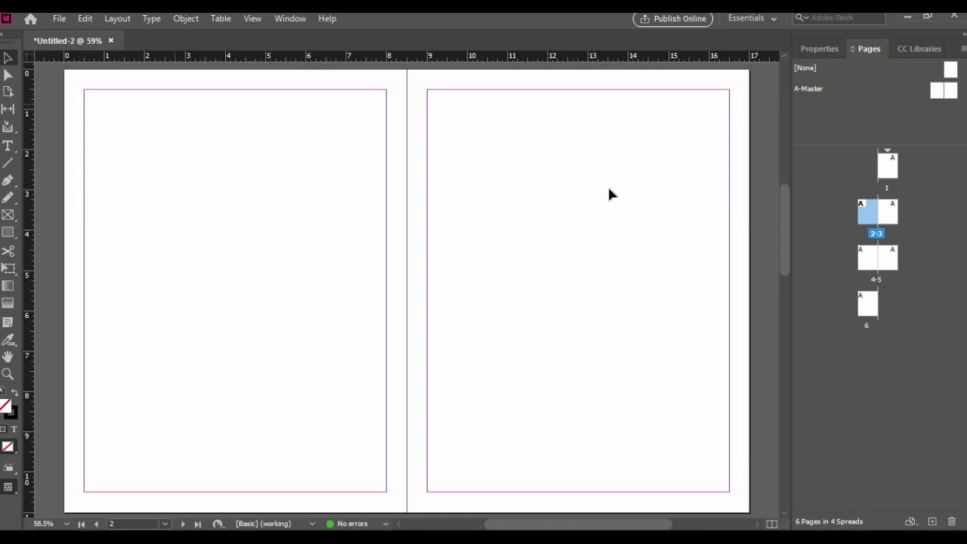
- Set all four margins of the A-Master spread to 0.75 in with the values linked
{"action": "double_click", "coordinate": [812, 88]}
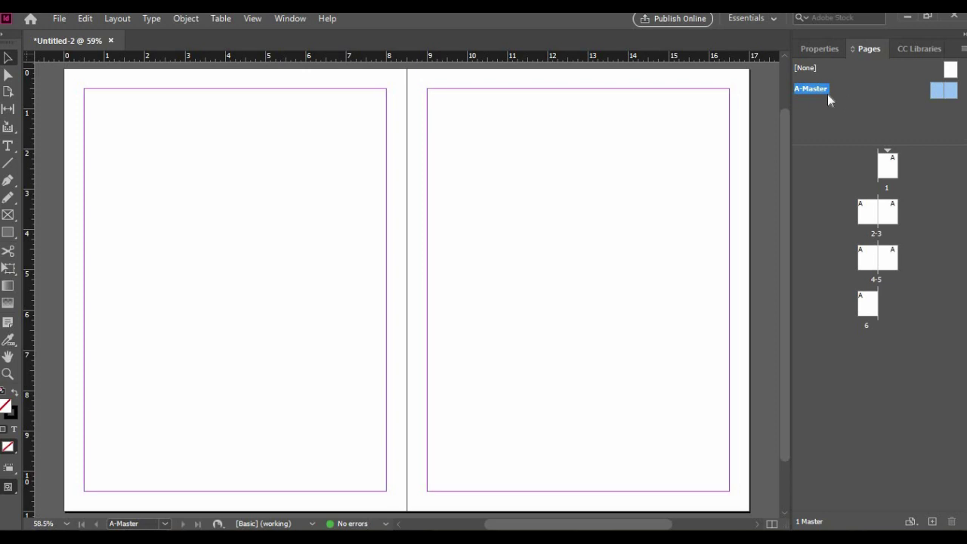
{"action": "left_click", "coordinate": [118, 19]}
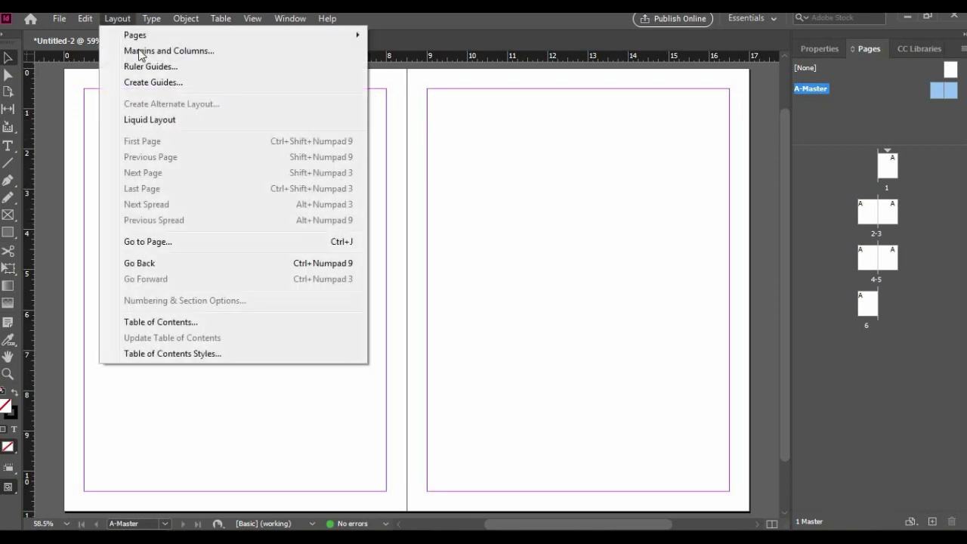
{"action": "left_click", "coordinate": [153, 51]}
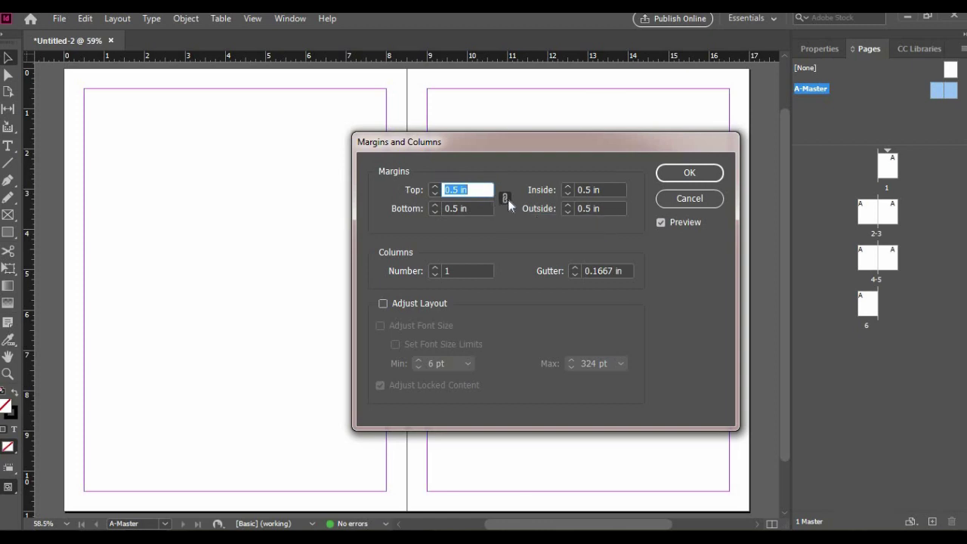
{"action": "left_click", "coordinate": [435, 186]}
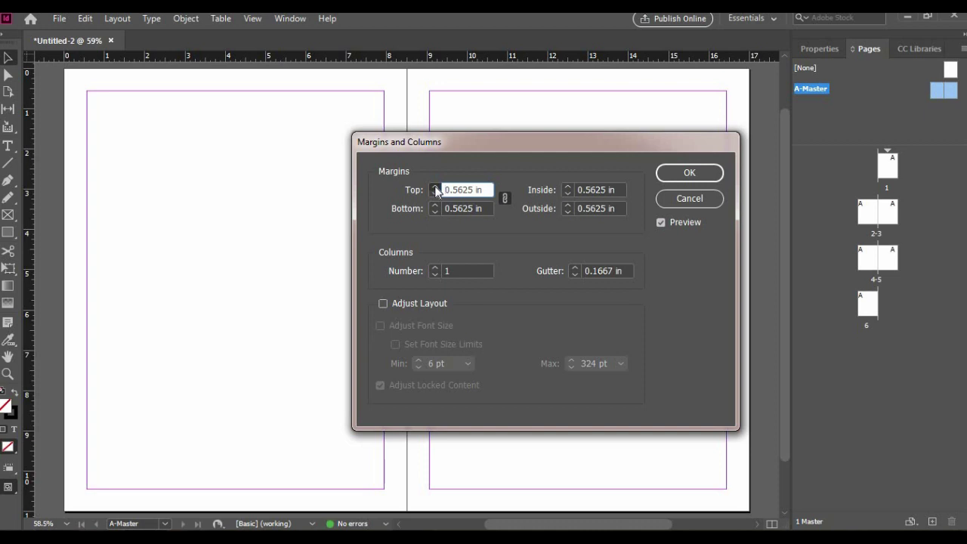
{"action": "left_click", "coordinate": [436, 187]}
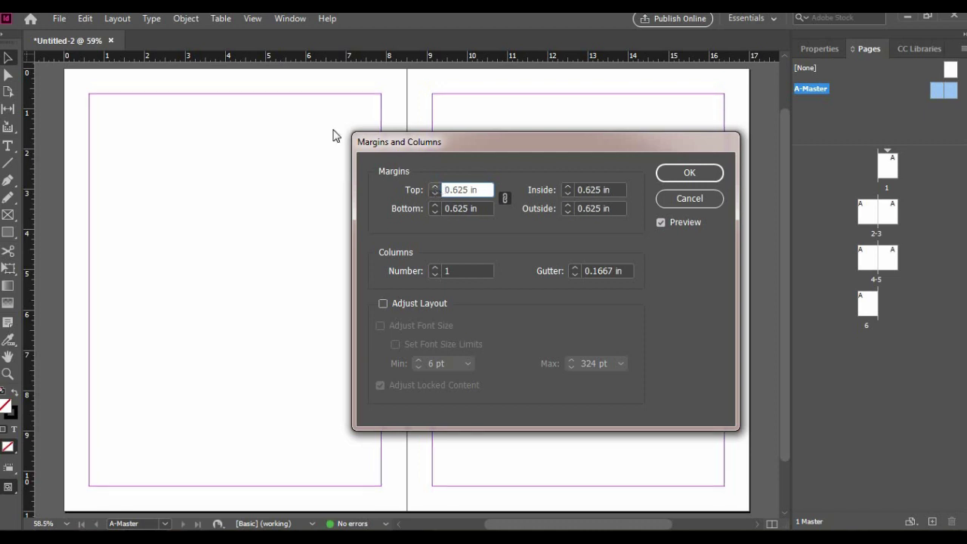
{"action": "left_click", "coordinate": [436, 186]}
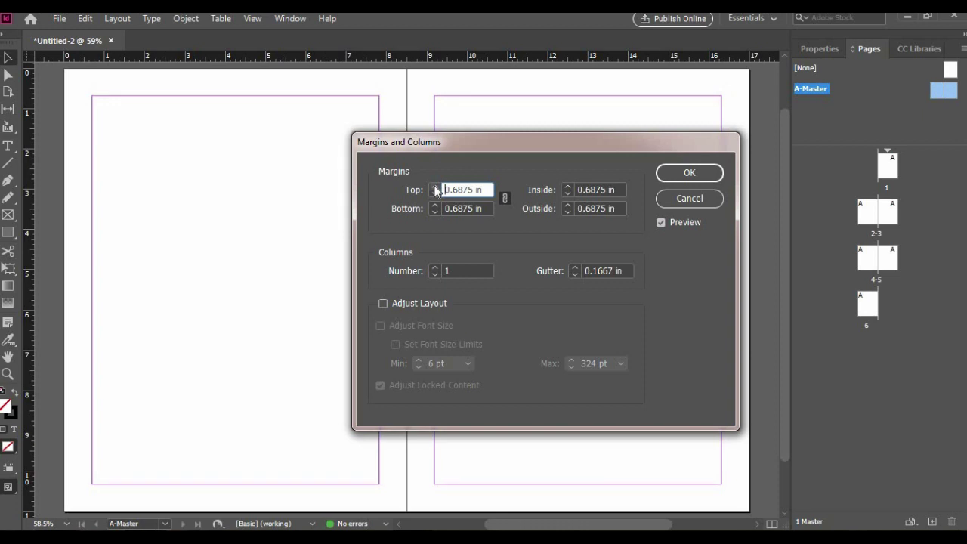
{"action": "left_click", "coordinate": [436, 187]}
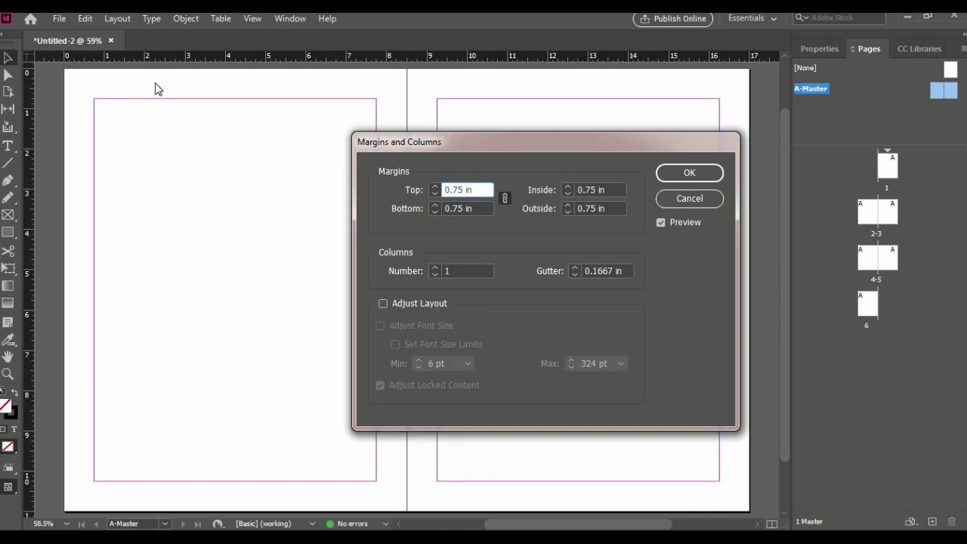
- Unlink the margin values, set the A-Master inside margin to 1 in, and apply the margins
{"action": "left_click", "coordinate": [509, 200]}
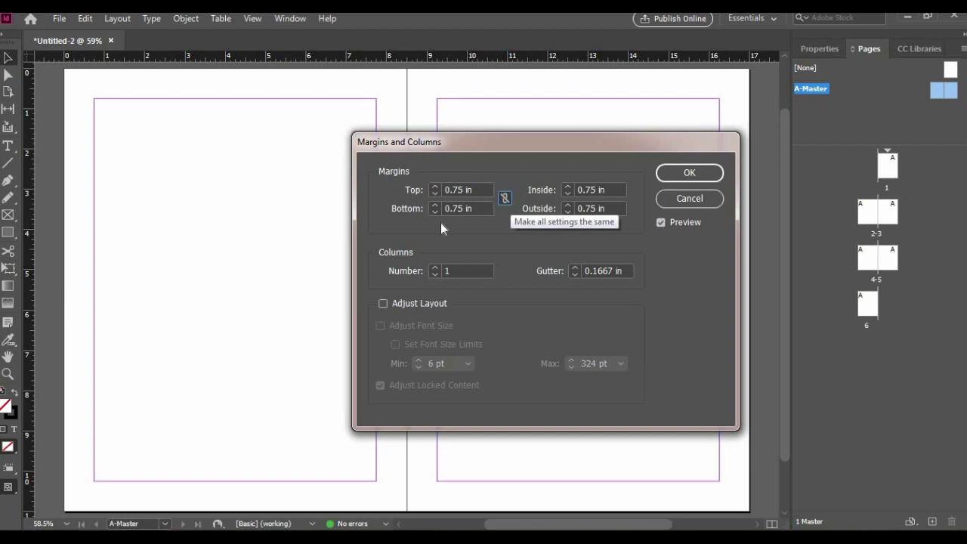
{"action": "left_click", "coordinate": [505, 198]}
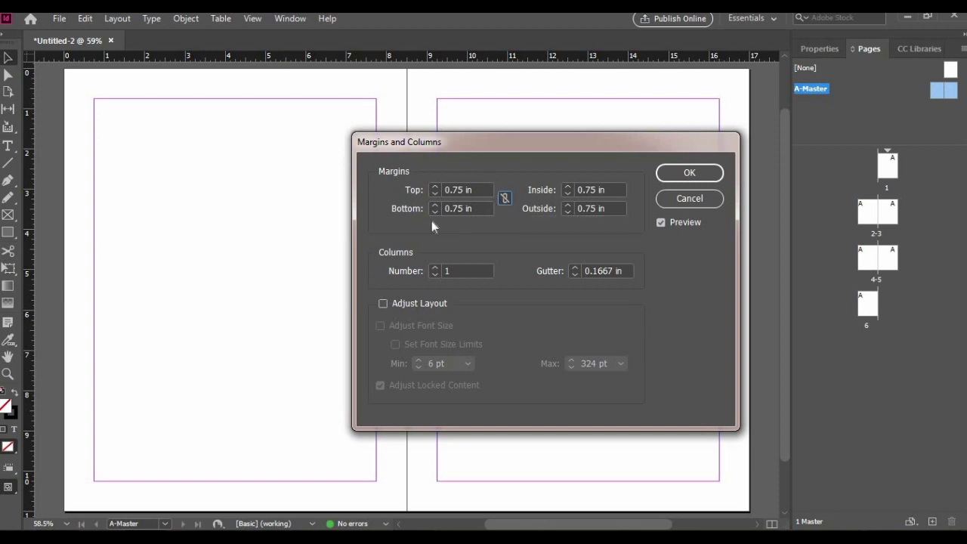
{"action": "left_click", "coordinate": [571, 187]}
{"action": "left_click", "coordinate": [572, 187]}
{"action": "left_click", "coordinate": [571, 186]}
{"action": "left_click", "coordinate": [572, 187]}
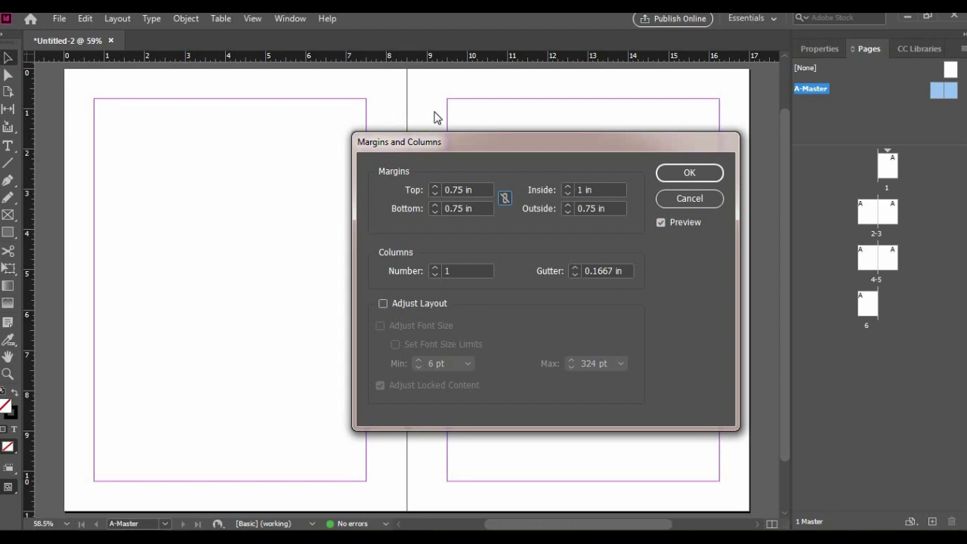
{"action": "mouse_move", "coordinate": [520, 207]}
{"action": "left_mouse_down"}
{"action": "mouse_move", "coordinate": [554, 231]}
{"action": "mouse_move", "coordinate": [557, 218]}
{"action": "mouse_move", "coordinate": [526, 202]}
{"action": "left_mouse_up"}
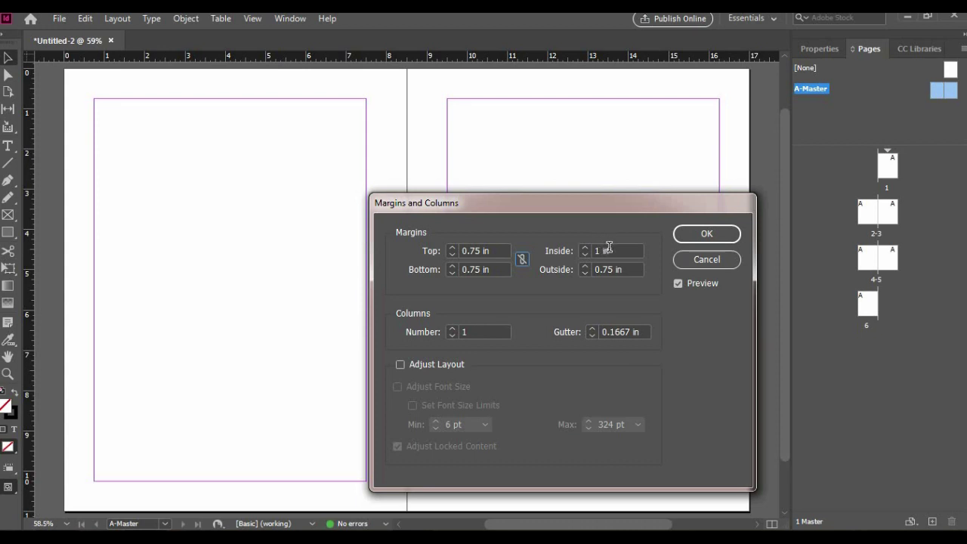
{"action": "left_click", "coordinate": [693, 237]}
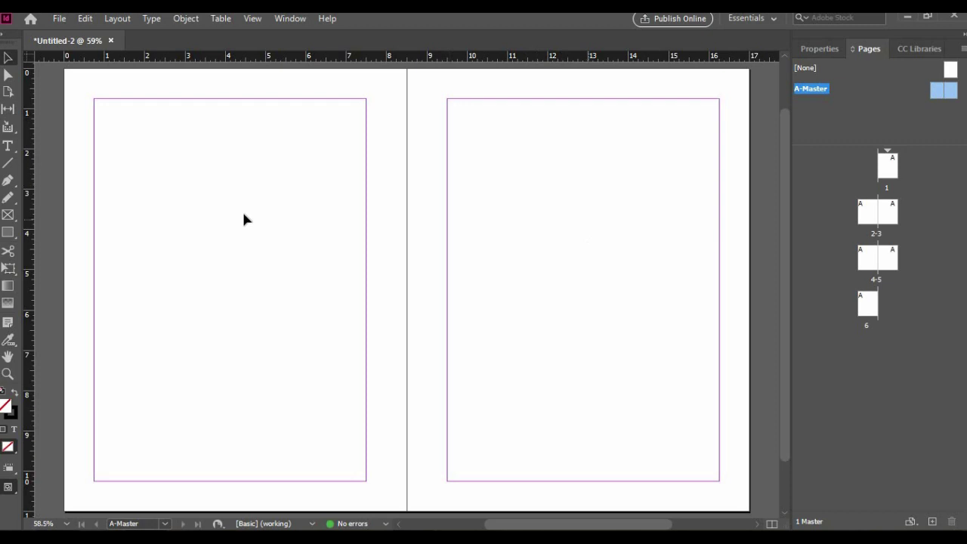
- Divide the A-Master pages into 4 columns with a 0.25 in gutter
{"action": "left_click", "coordinate": [120, 21]}
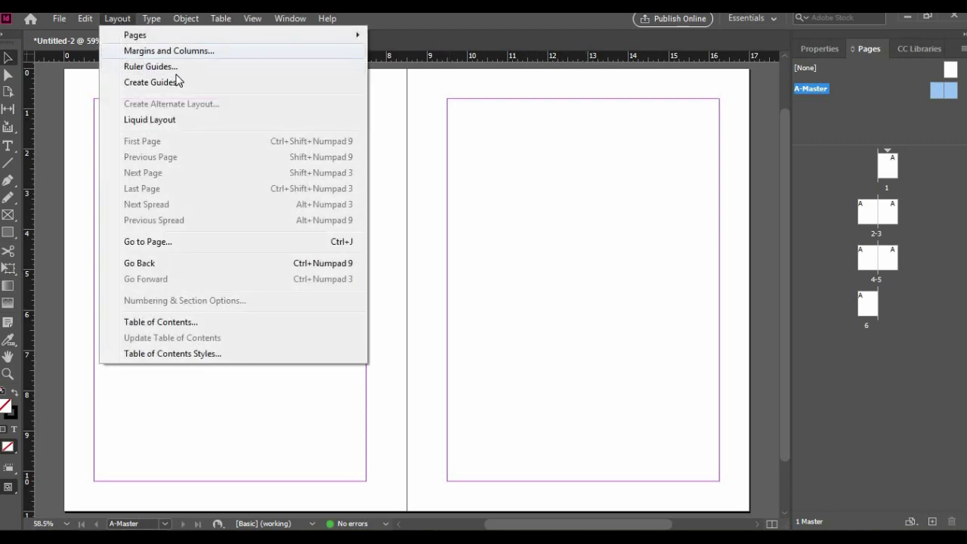
{"action": "left_click", "coordinate": [169, 51]}
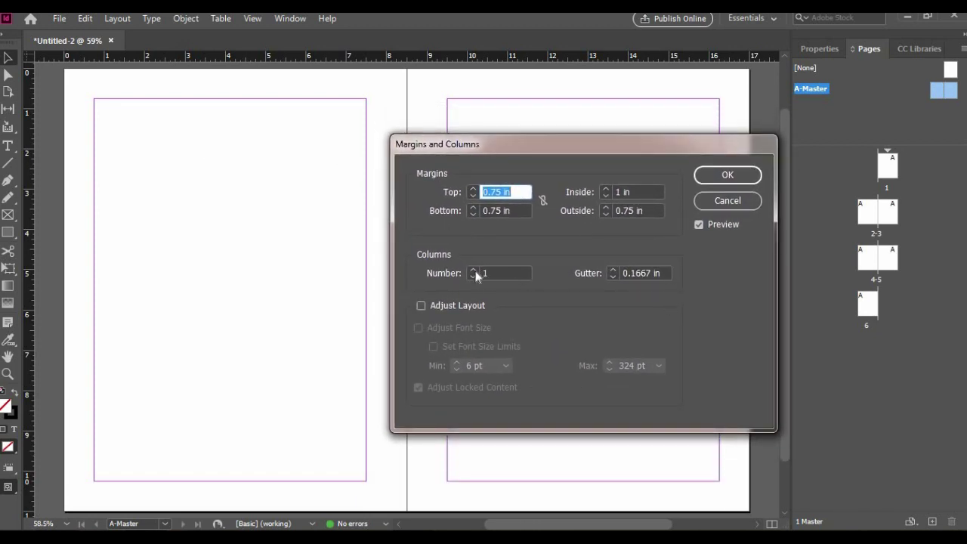
{"action": "left_click", "coordinate": [473, 270]}
{"action": "left_click", "coordinate": [473, 270]}
{"action": "left_click", "coordinate": [473, 270]}
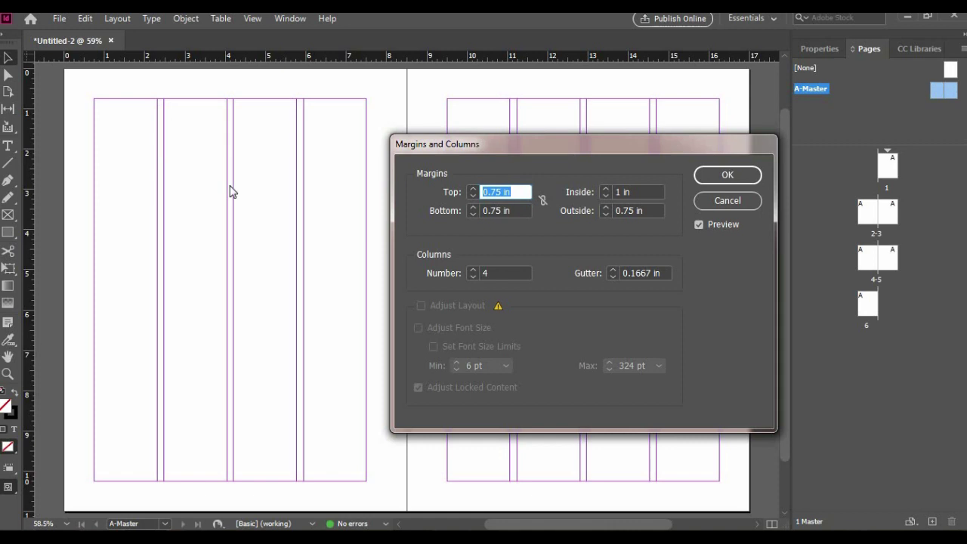
{"action": "left_click", "coordinate": [613, 269]}
{"action": "left_click", "coordinate": [613, 270]}
{"action": "left_click", "coordinate": [614, 270]}
{"action": "left_click", "coordinate": [613, 277]}
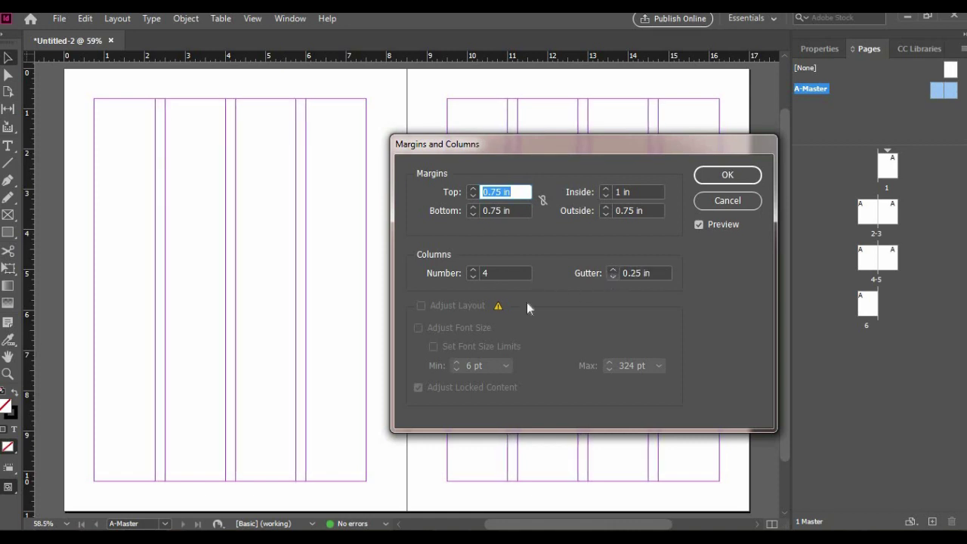
{"action": "left_click", "coordinate": [718, 179]}
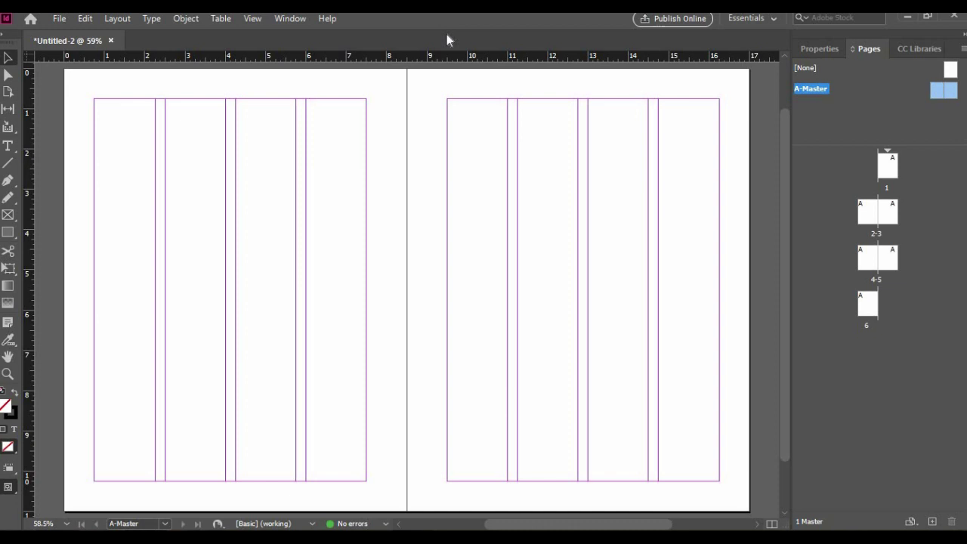
- Draw a rectangle frame about 1.5 by 1.79 in at the top of the first column on the left master page
{"action": "key", "text": "ctrl+r"}
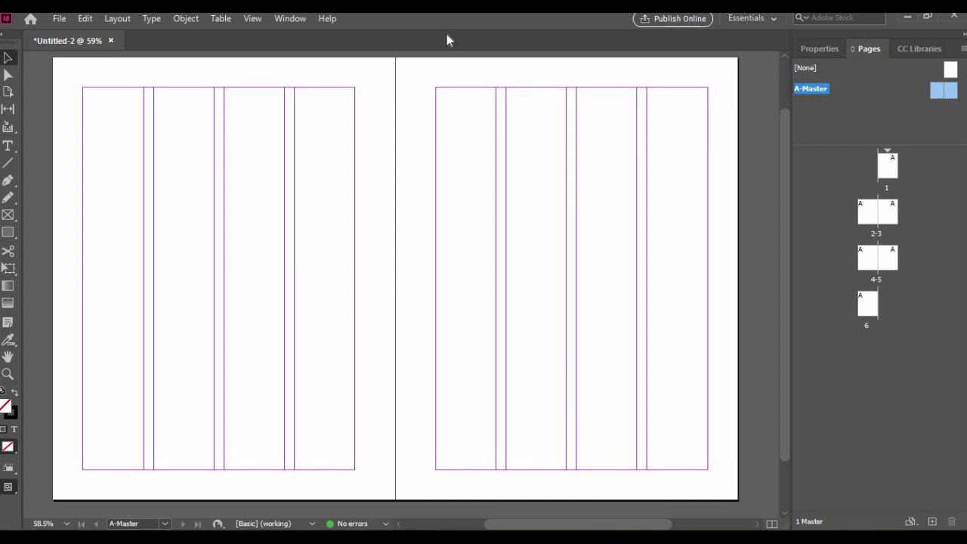
{"action": "key", "text": "ctrl+r"}
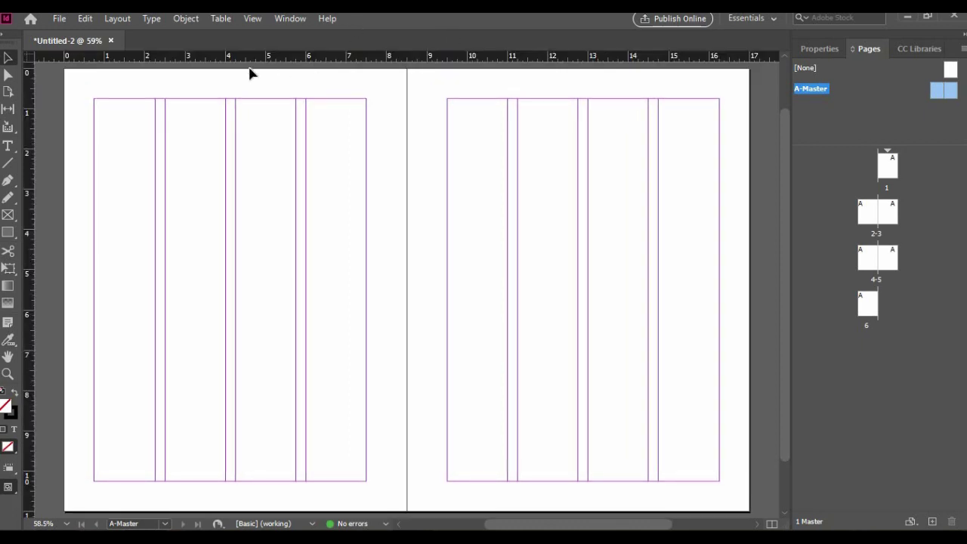
{"action": "left_click", "coordinate": [83, 196]}
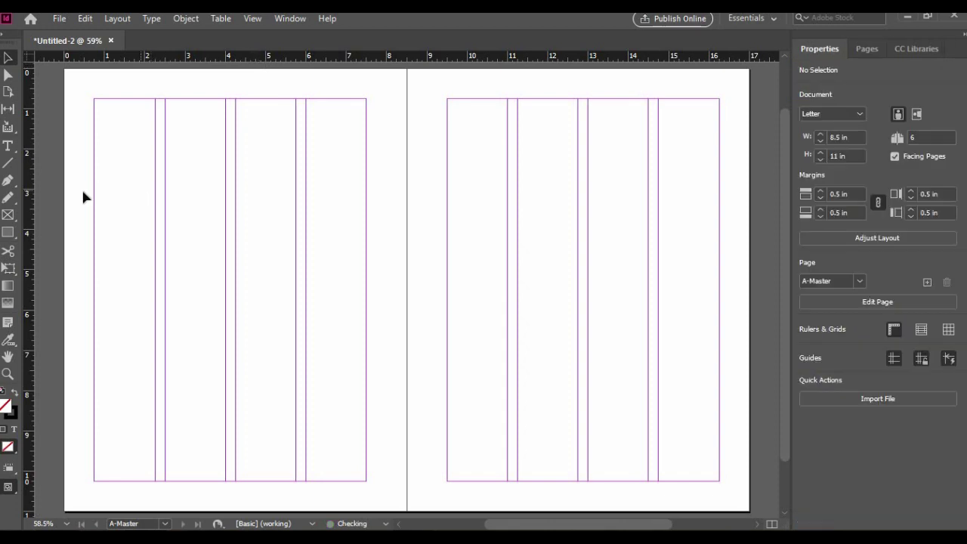
{"action": "right_click", "coordinate": [8, 215]}
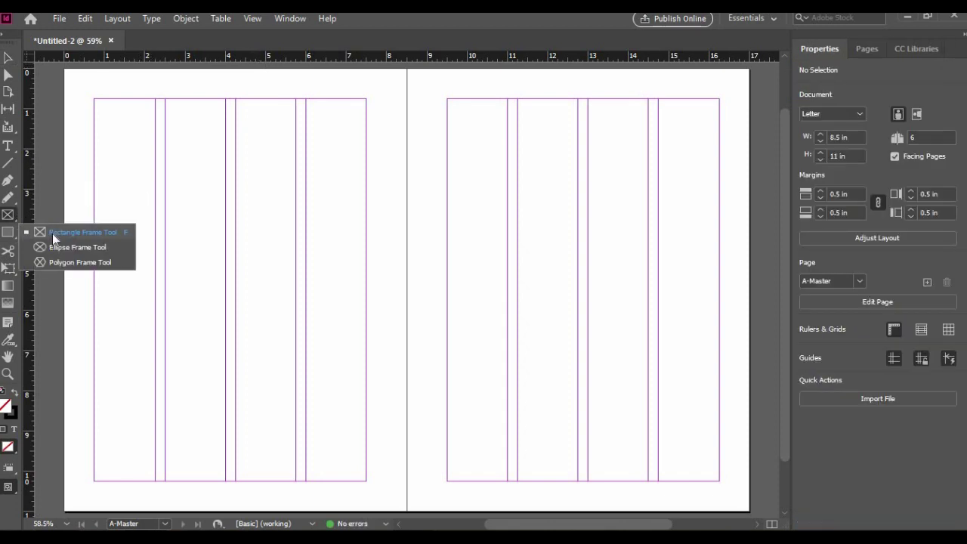
{"action": "left_click", "coordinate": [134, 126]}
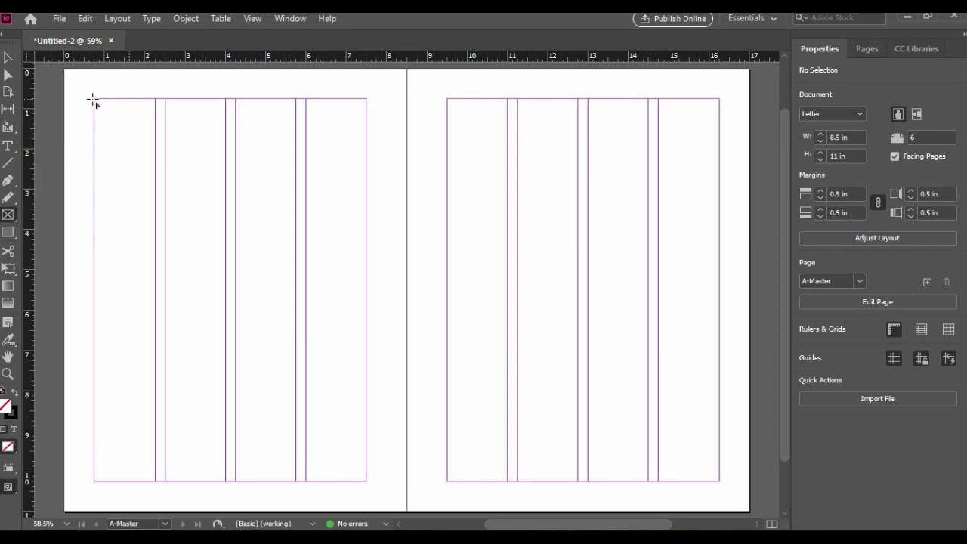
{"action": "left_click_drag", "start_coordinate": [94, 98], "coordinate": [155, 171]}
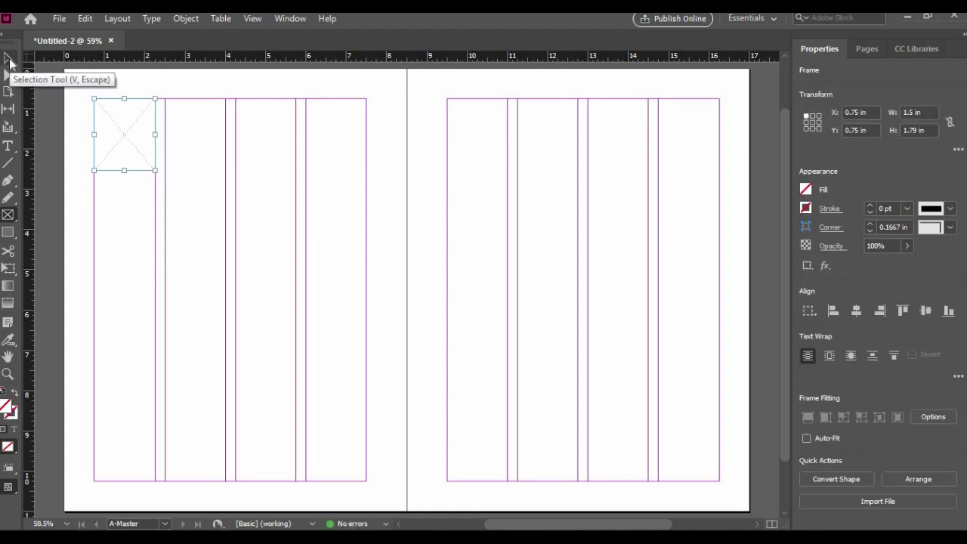
- Duplicate the frame below itself, then duplicate the pair further down to make four evenly spaced frames in the first column
{"action": "left_click", "coordinate": [9, 60]}
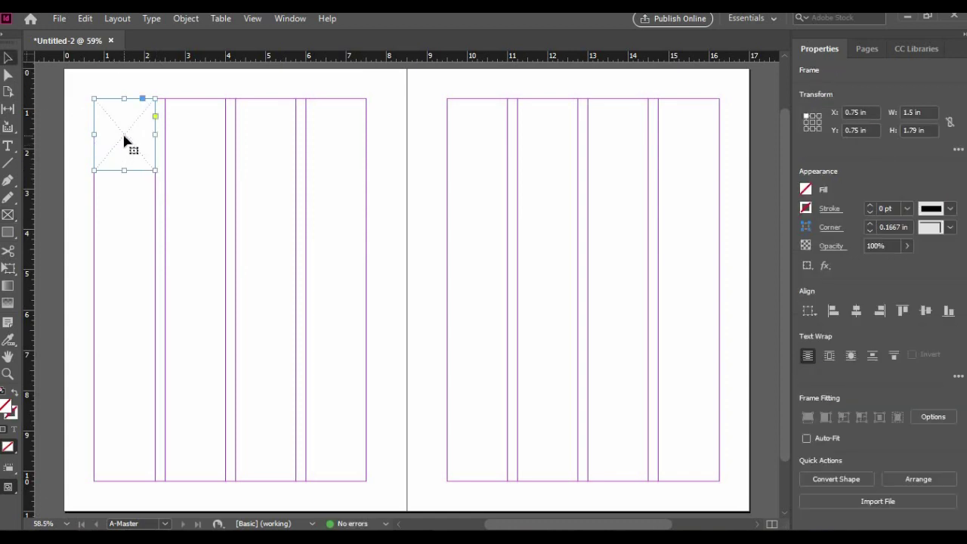
{"action": "left_click_drag", "start_coordinate": [126, 141], "coordinate": [130, 229]}
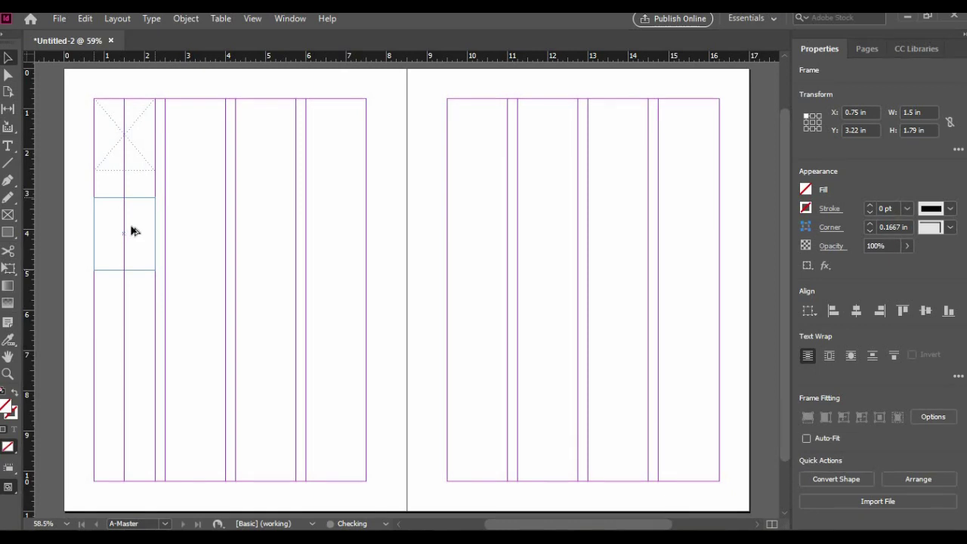
{"action": "left_click", "coordinate": [220, 225]}
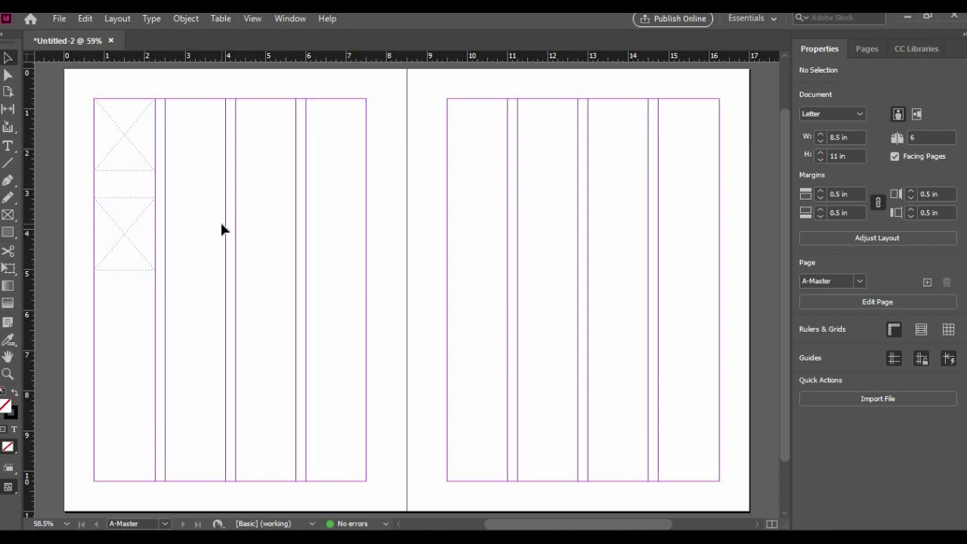
{"action": "left_click_drag", "start_coordinate": [123, 142], "coordinate": [130, 145]}
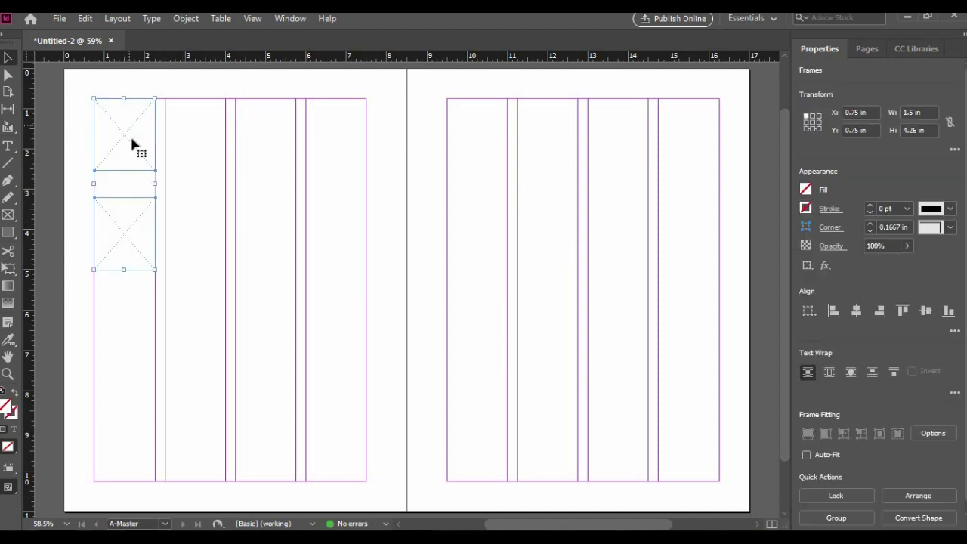
{"action": "left_click_drag", "start_coordinate": [129, 148], "coordinate": [129, 346]}
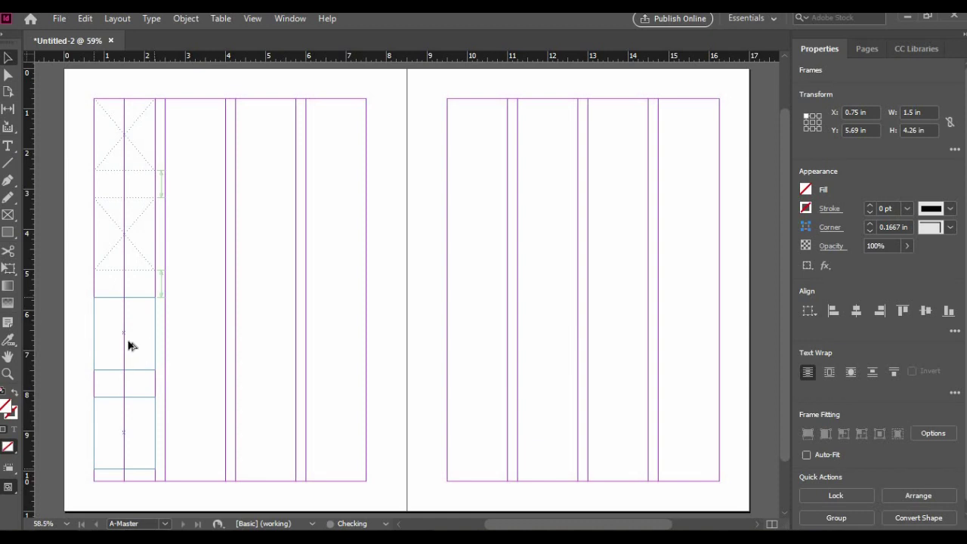
{"action": "left_click_drag", "start_coordinate": [128, 344], "coordinate": [129, 346]}
{"action": "left_click", "coordinate": [191, 340]}
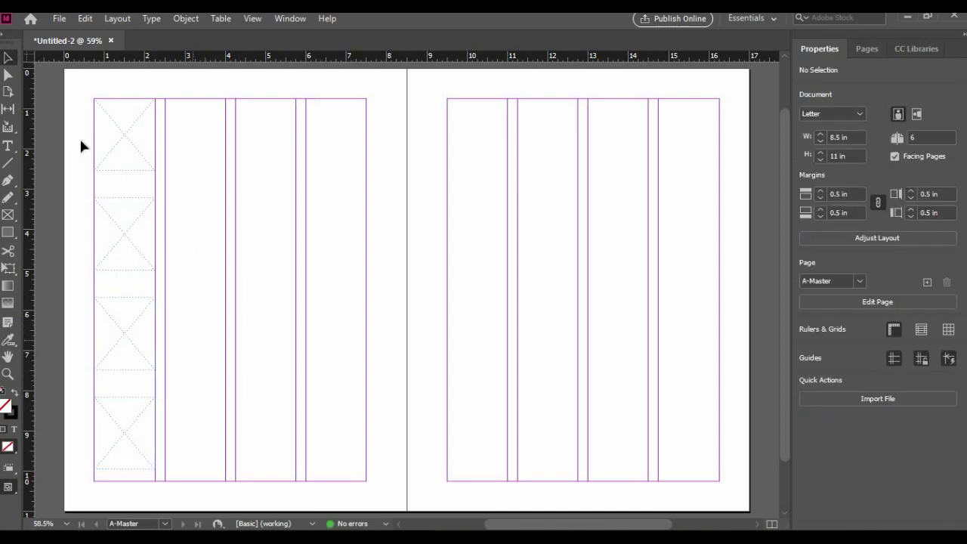
{"action": "left_click_drag", "start_coordinate": [71, 129], "coordinate": [148, 460]}
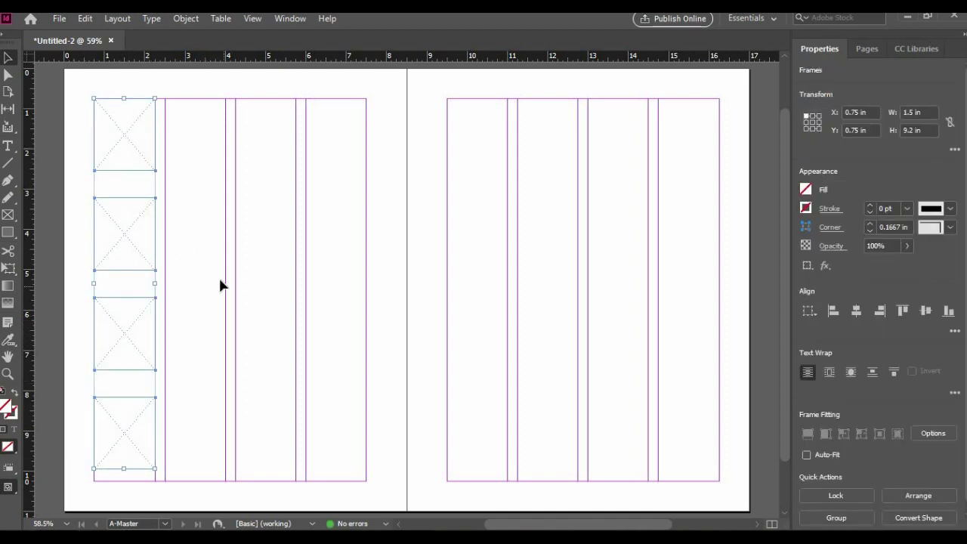
{"action": "left_click", "coordinate": [212, 259]}
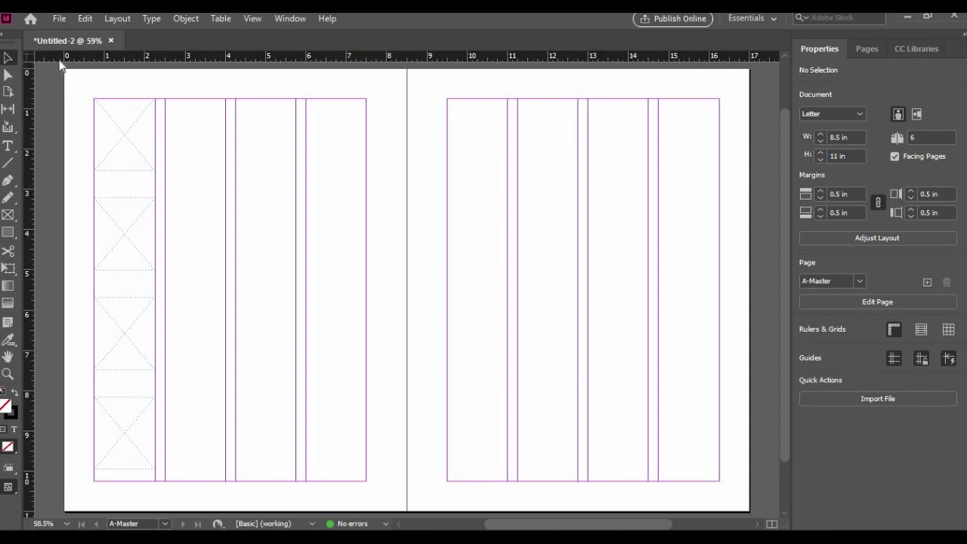
{"action": "left_click_drag", "start_coordinate": [52, 56], "coordinate": [65, 171]}
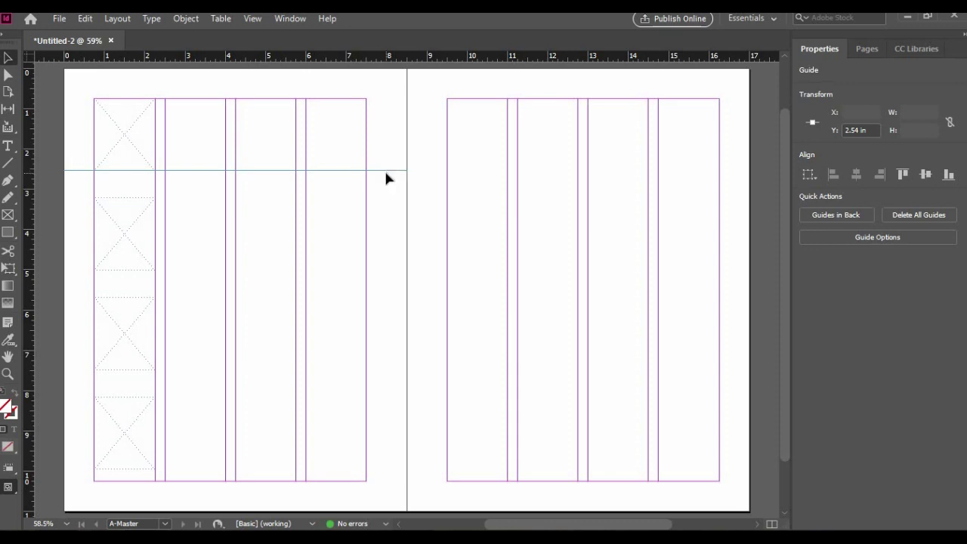
{"action": "key", "text": "Delete"}
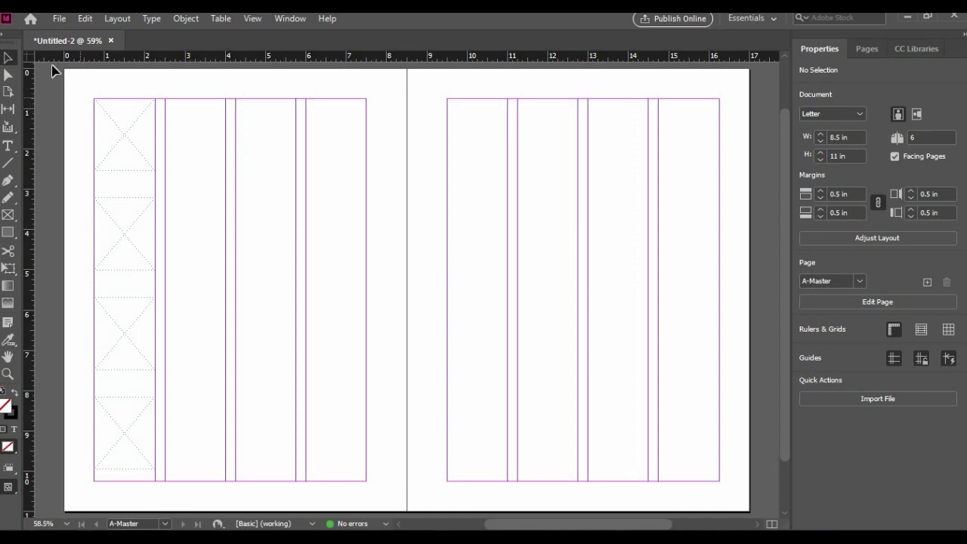
{"action": "left_click_drag", "start_coordinate": [87, 60], "coordinate": [84, 171]}
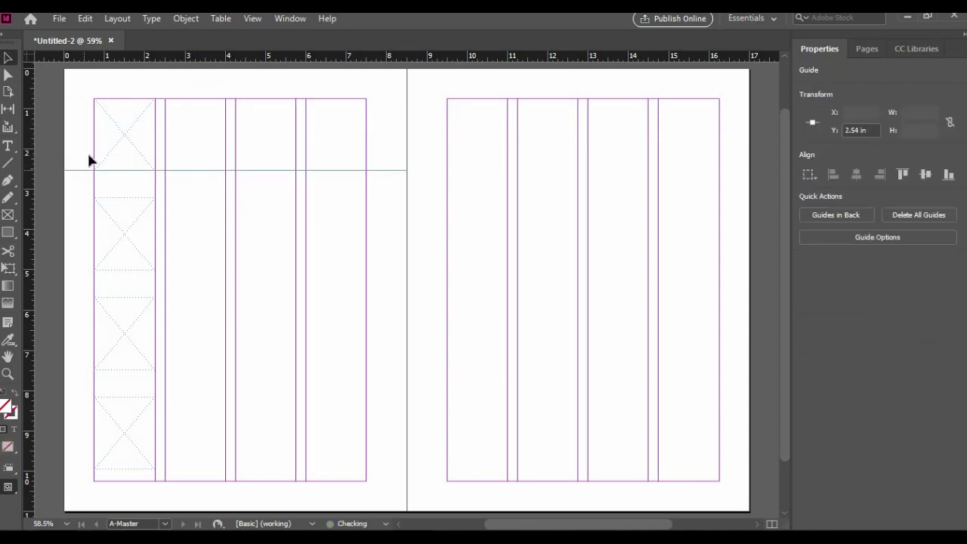
{"action": "key", "text": "Delete"}
- Place spread-wide horizontal ruler guides at the bottom edges of the lower three frames, at about 5.02, 7.48 and 9.96 in
{"action": "left_click_drag", "start_coordinate": [45, 57], "coordinate": [57, 273]}
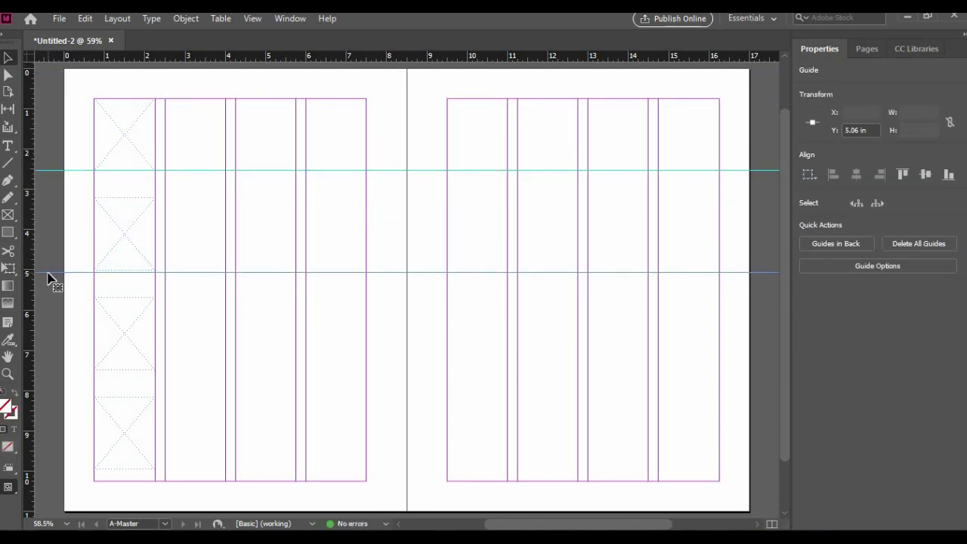
{"action": "left_click_drag", "start_coordinate": [47, 272], "coordinate": [47, 271]}
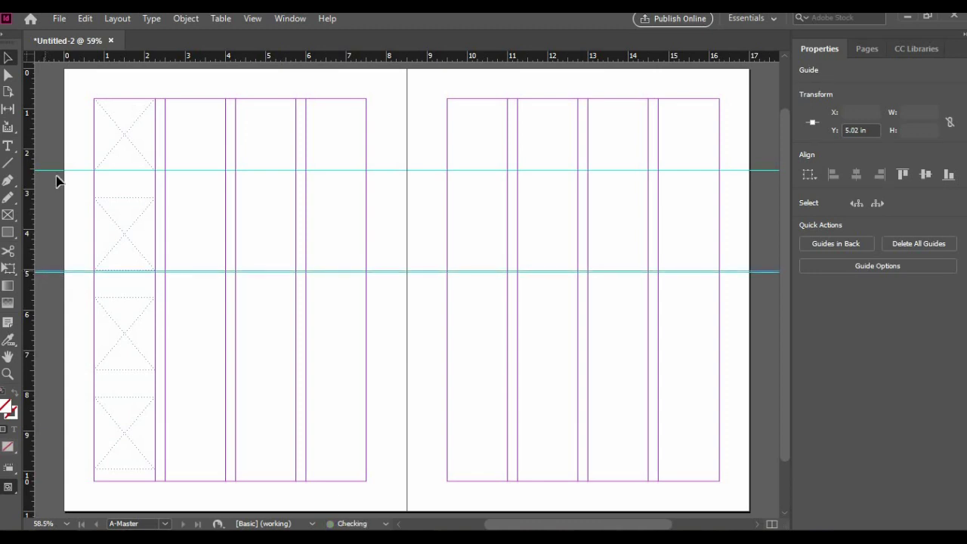
{"action": "left_click_drag", "start_coordinate": [62, 59], "coordinate": [48, 372]}
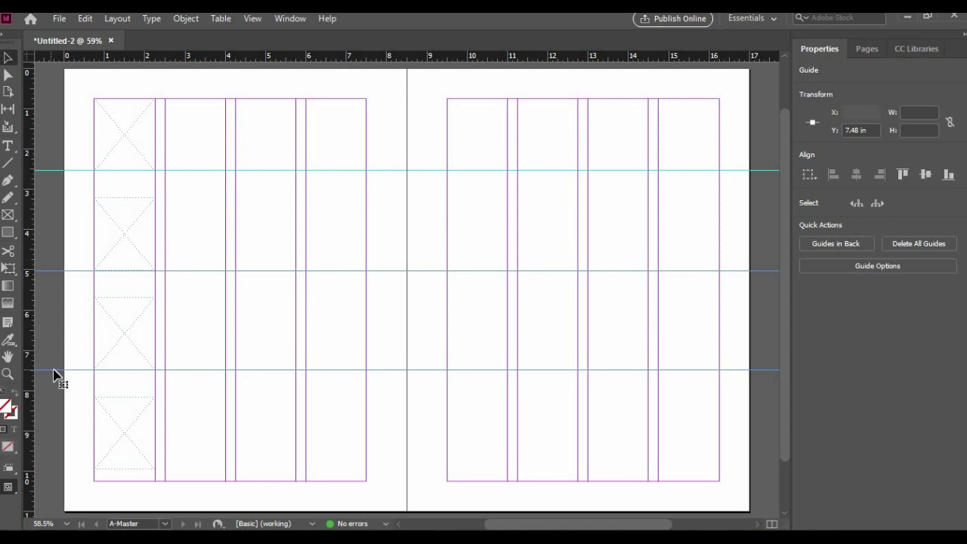
{"action": "left_click_drag", "start_coordinate": [50, 59], "coordinate": [56, 470]}
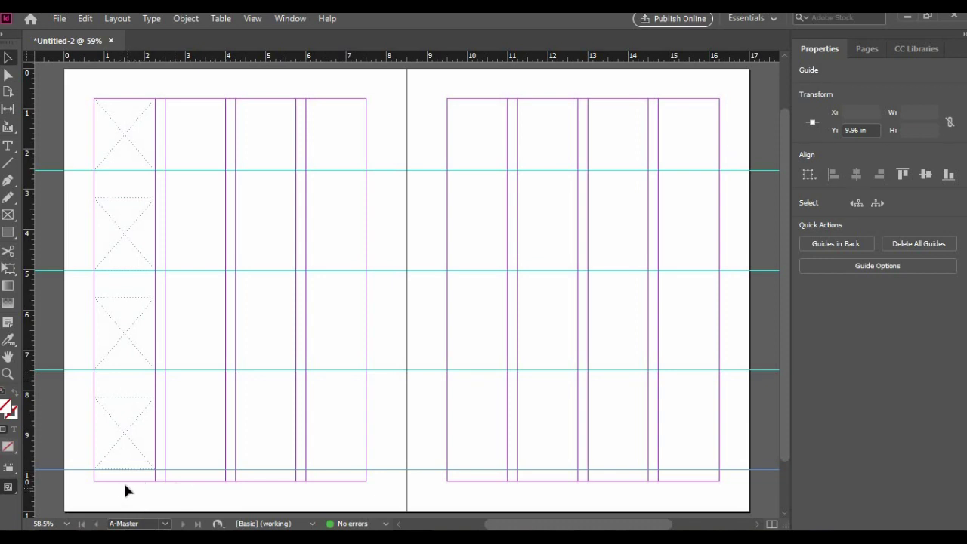
- Shrink the four first-column frames together, from their lower edge, to an overall height of about 8.75 in
{"action": "left_click_drag", "start_coordinate": [81, 98], "coordinate": [129, 459]}
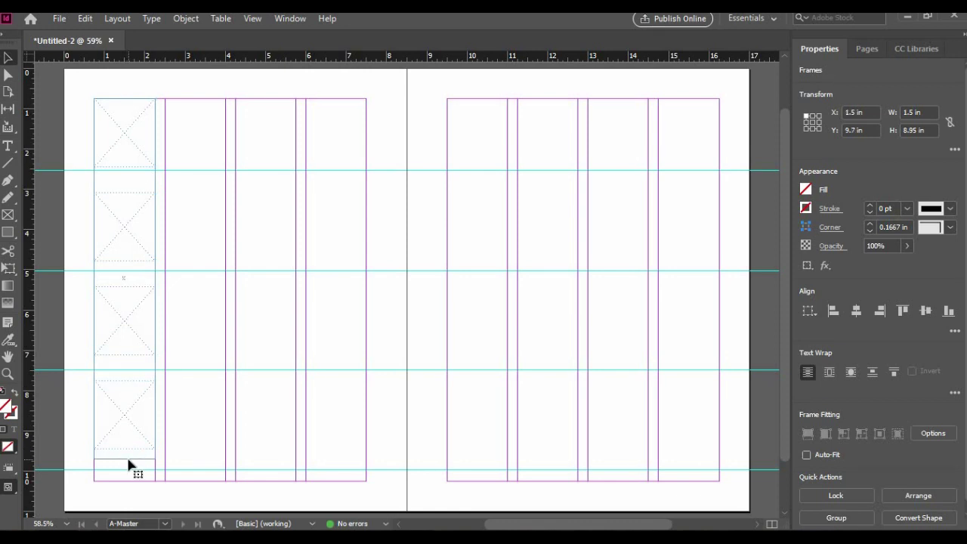
{"action": "left_click", "coordinate": [123, 459]}
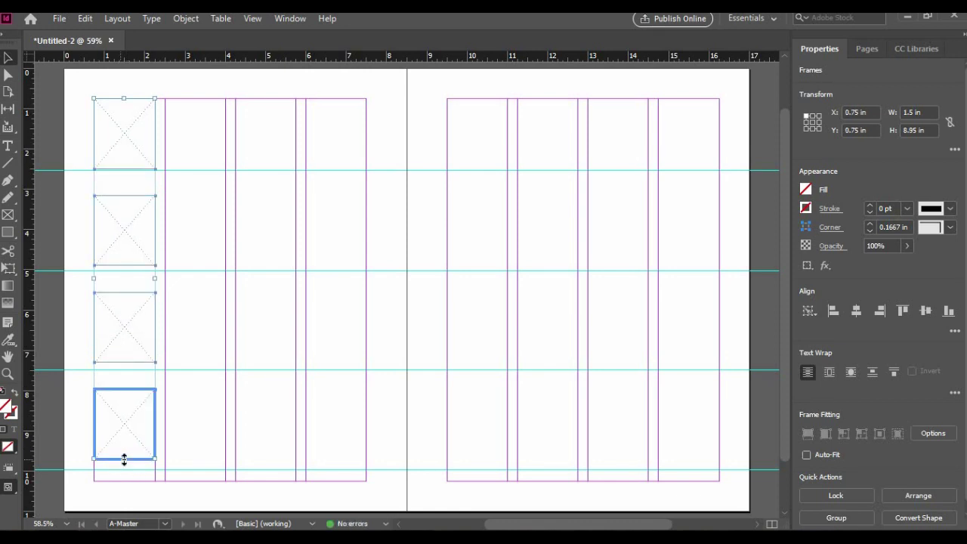
{"action": "left_click_drag", "start_coordinate": [75, 126], "coordinate": [147, 405]}
{"action": "left_click_drag", "start_coordinate": [125, 457], "coordinate": [126, 450]}
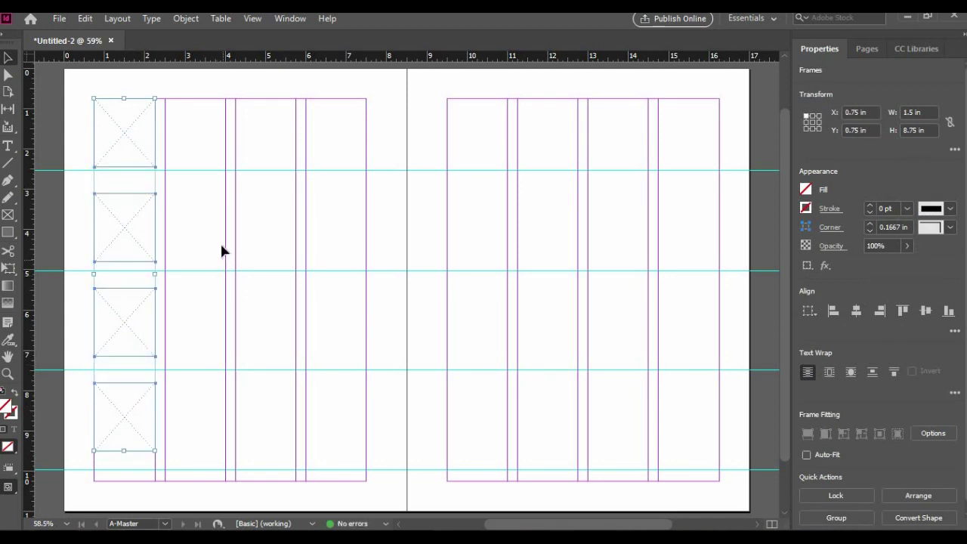
{"action": "left_click", "coordinate": [77, 177]}
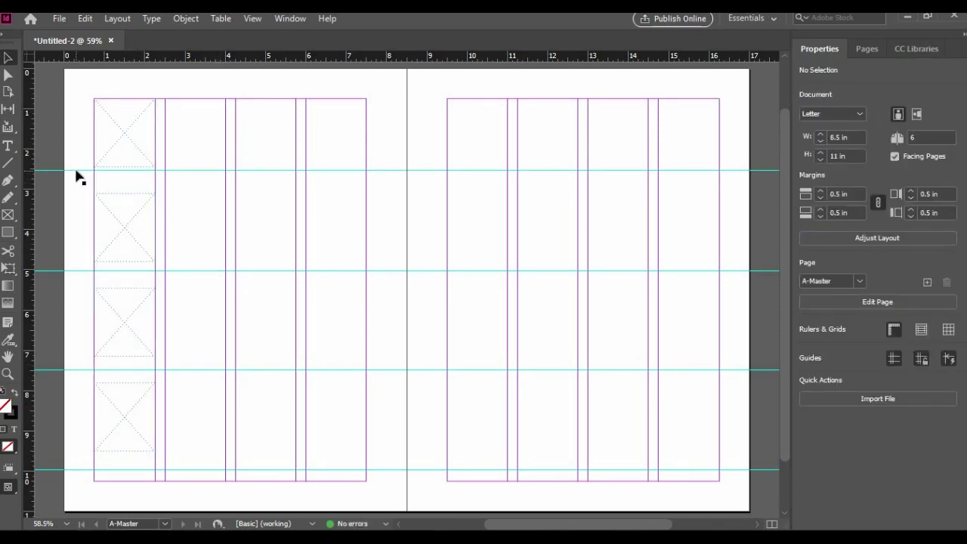
- Move the four horizontal guides up to the bottom edges of the resized frames, with the last guide at about 9.5 in
{"action": "left_click_drag", "start_coordinate": [75, 168], "coordinate": [76, 164]}
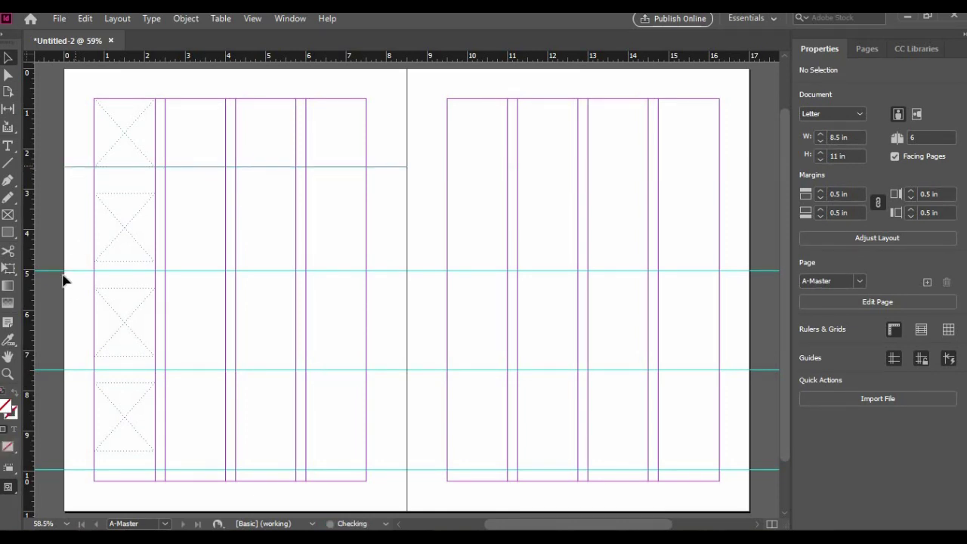
{"action": "left_click_drag", "start_coordinate": [75, 266], "coordinate": [72, 262]}
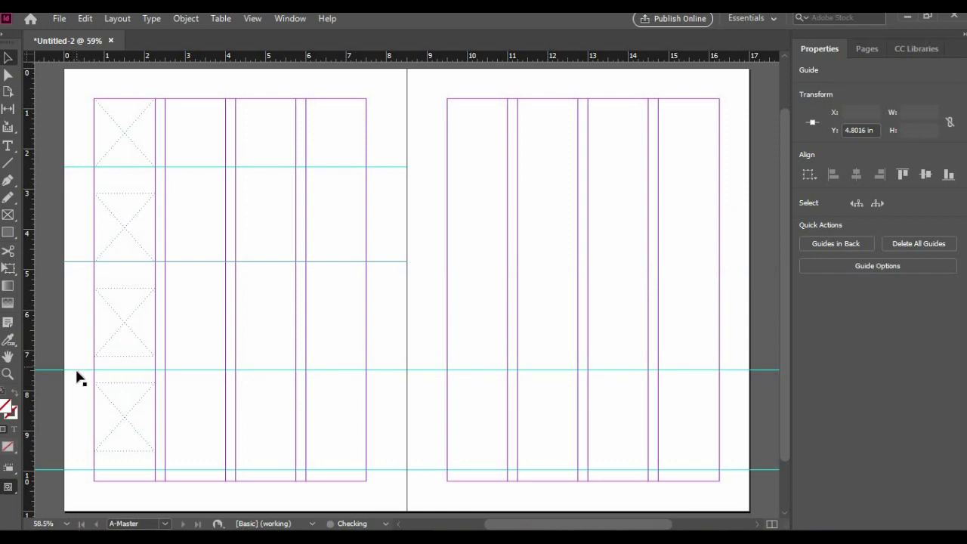
{"action": "left_click_drag", "start_coordinate": [76, 371], "coordinate": [80, 359]}
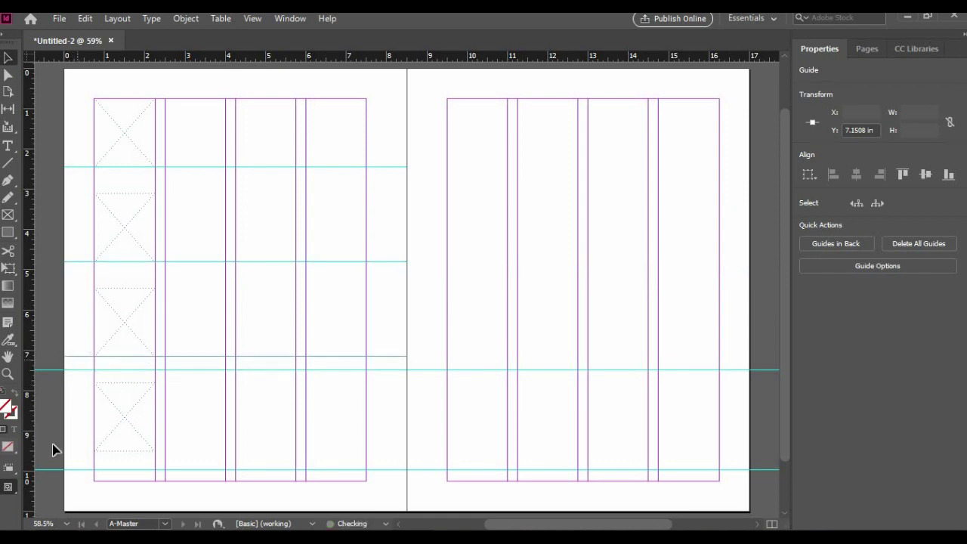
{"action": "left_click_drag", "start_coordinate": [69, 471], "coordinate": [79, 451]}
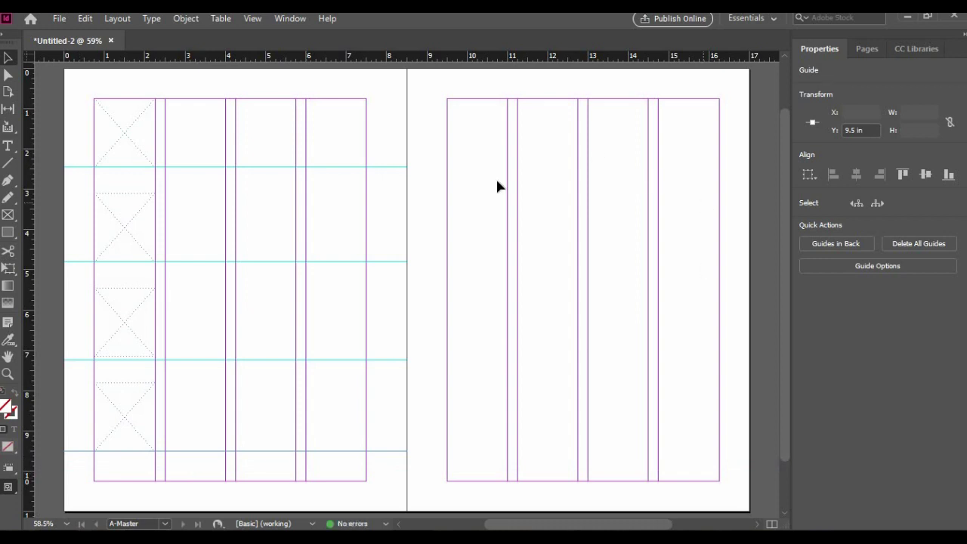
- Delete the page-only guides and place spread-wide guides at the bottom edges of the four frames, from about 2.46 to 9.5 in
{"action": "left_click_drag", "start_coordinate": [59, 140], "coordinate": [76, 496]}
{"action": "key", "text": "Delete"}
{"action": "left_click_drag", "start_coordinate": [48, 60], "coordinate": [64, 168]}
{"action": "left_click_drag", "start_coordinate": [45, 61], "coordinate": [53, 263]}
{"action": "left_click_drag", "start_coordinate": [47, 54], "coordinate": [65, 451]}
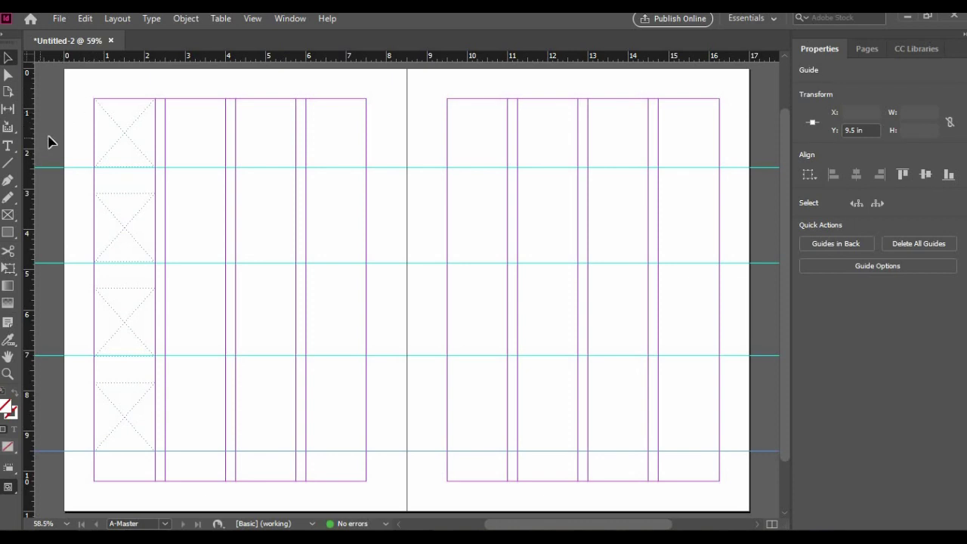
- Select the four horizontal guides on the master spread and lock their position
{"action": "left_click_drag", "start_coordinate": [49, 136], "coordinate": [66, 459]}
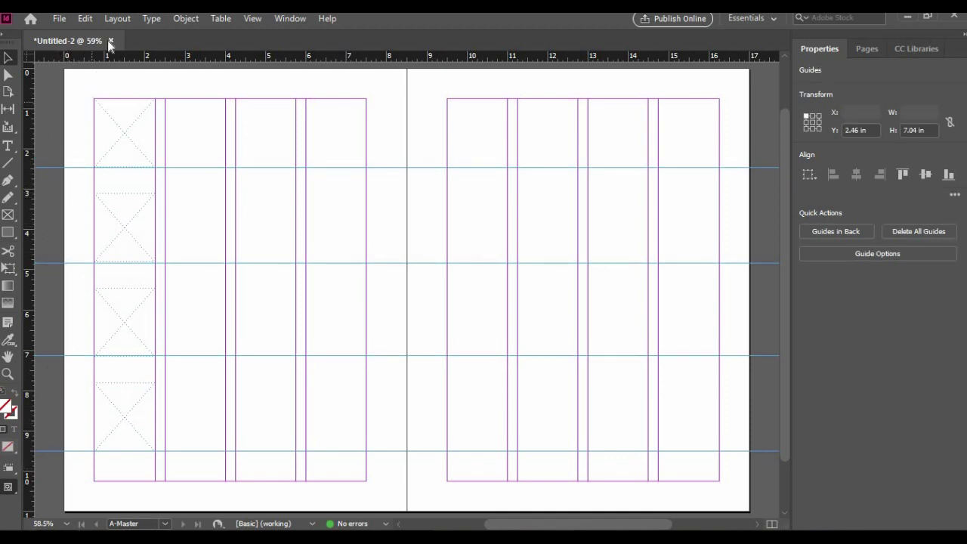
{"action": "left_click", "coordinate": [78, 180]}
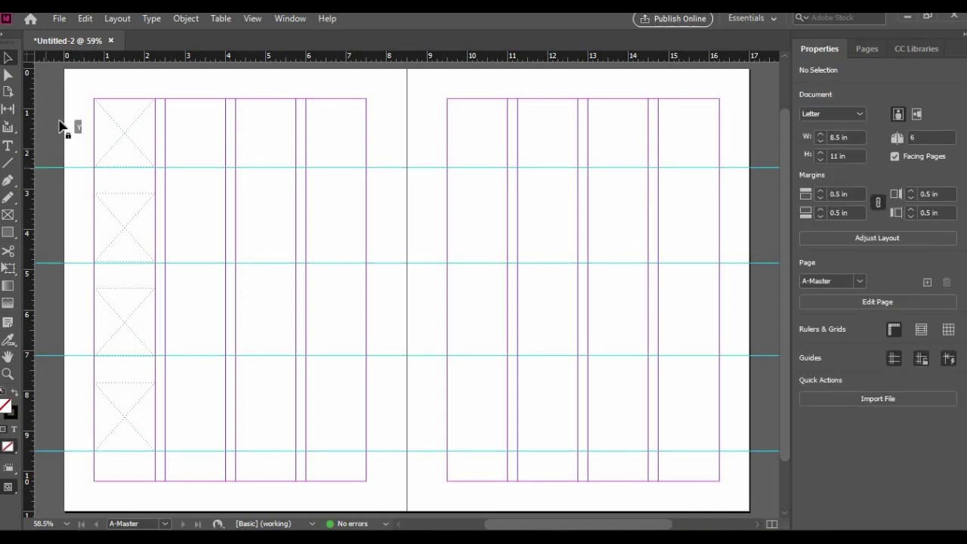
{"action": "left_click", "coordinate": [57, 167]}
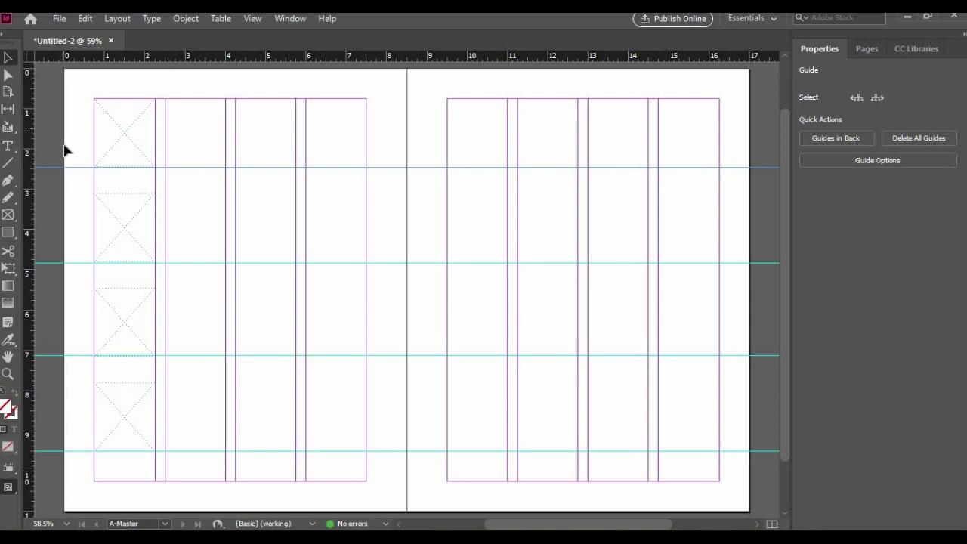
{"action": "left_click", "coordinate": [56, 140]}
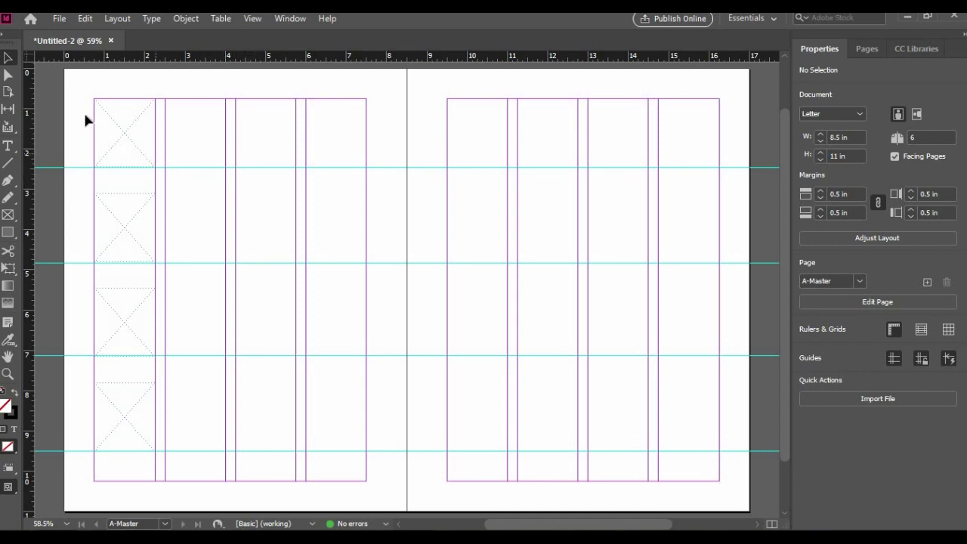
- Cut the four frames from the master and paste them into the first column of page 1, aligned to the top margin
{"action": "left_click_drag", "start_coordinate": [80, 106], "coordinate": [125, 409]}
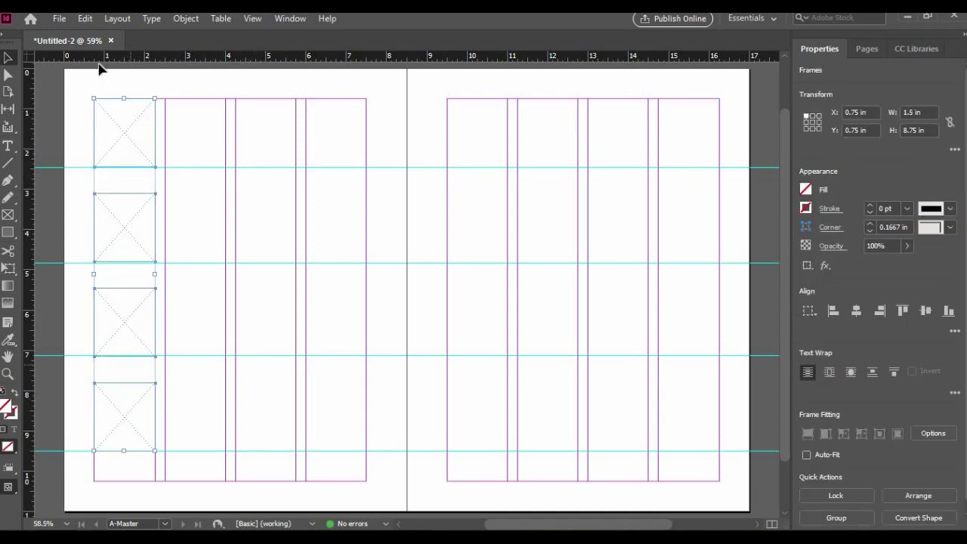
{"action": "left_click", "coordinate": [88, 18]}
{"action": "left_click", "coordinate": [144, 67]}
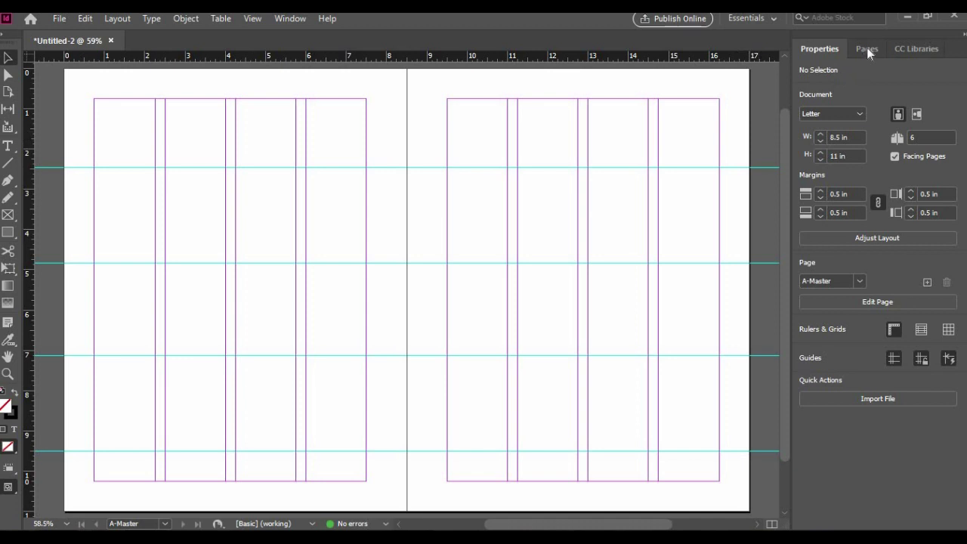
{"action": "key", "text": "F12"}
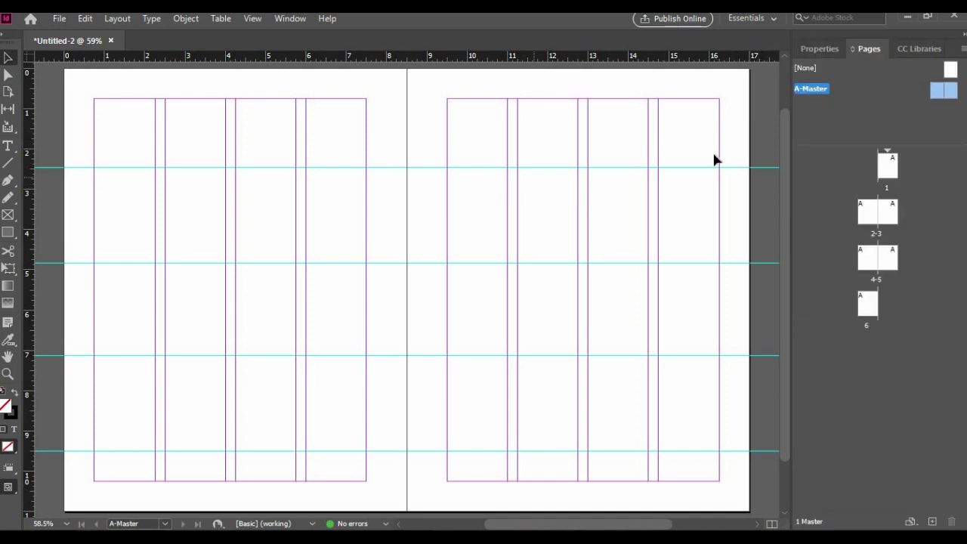
{"action": "double_click", "coordinate": [889, 165]}
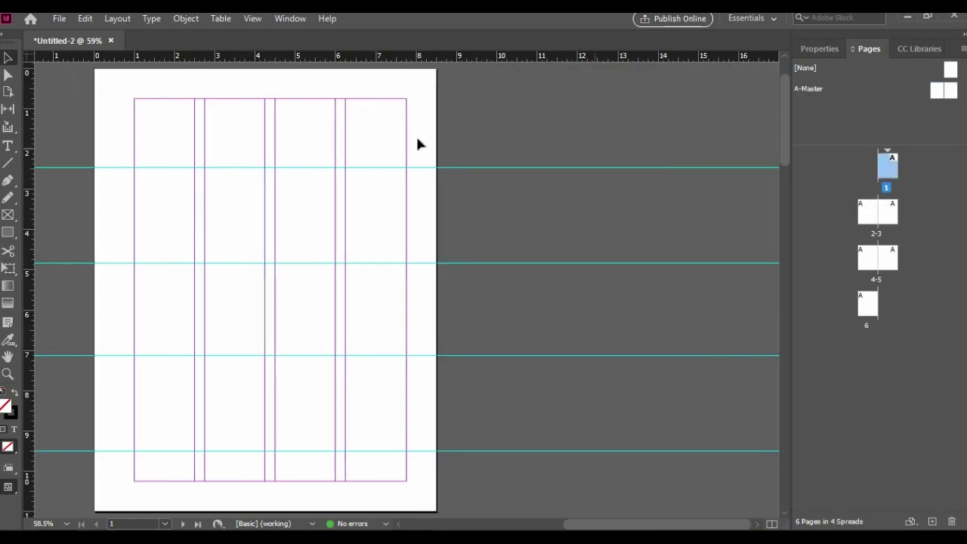
{"action": "key", "text": "ctrl+v"}
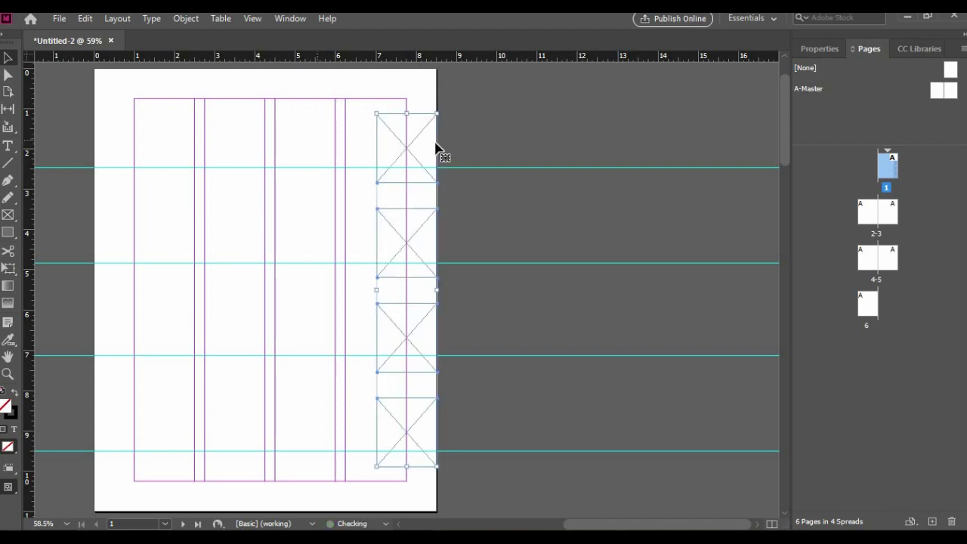
{"action": "left_click_drag", "start_coordinate": [408, 153], "coordinate": [181, 136]}
{"action": "left_click", "coordinate": [421, 147]}
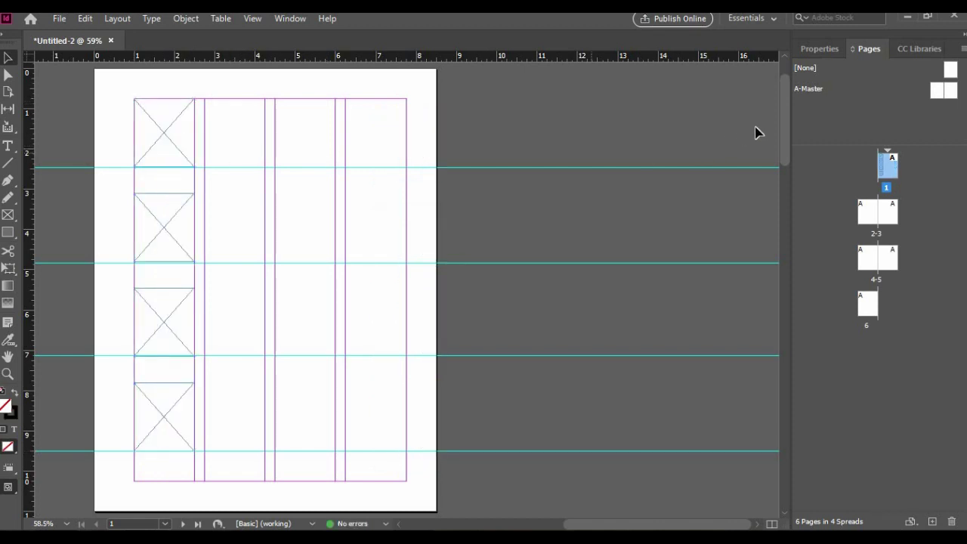
- Paste a copy of the four frames into the second column of the right-hand A-Master page
{"action": "double_click", "coordinate": [814, 87]}
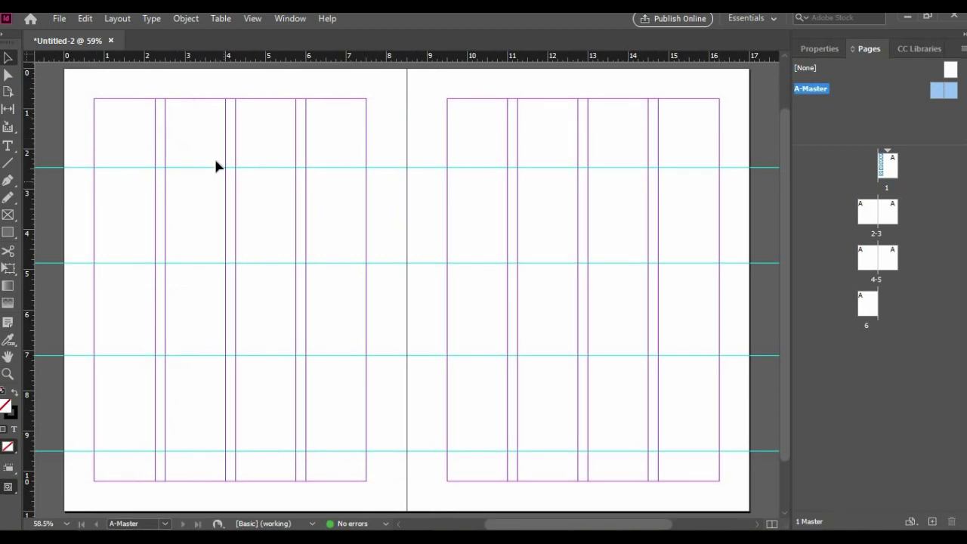
{"action": "key", "text": "ctrl+v"}
{"action": "left_click_drag", "start_coordinate": [459, 156], "coordinate": [552, 146]}
- On page 1, try moving the top first-column frame off the page, undo the move, and try selecting the master frame beside it
{"action": "double_click", "coordinate": [894, 166]}
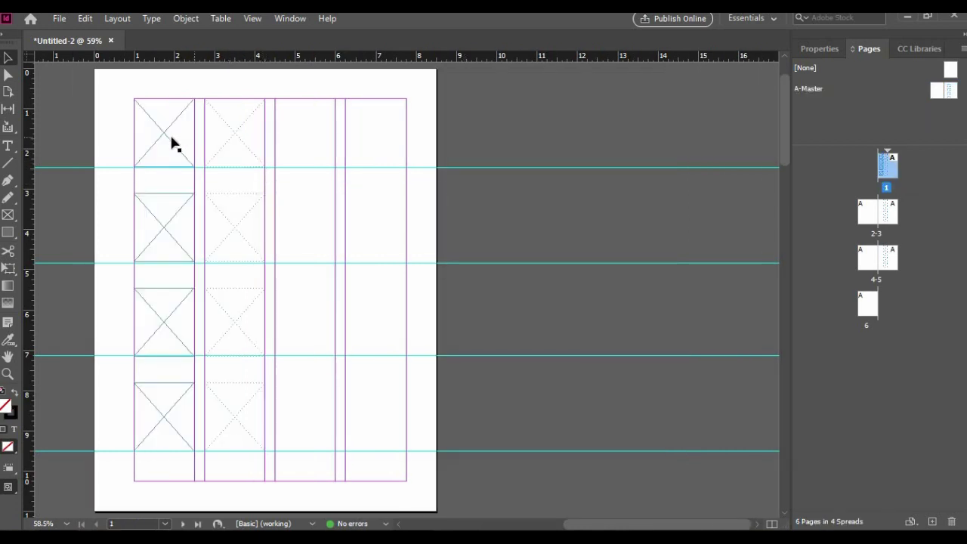
{"action": "left_click_drag", "start_coordinate": [96, 157], "coordinate": [96, 157]}
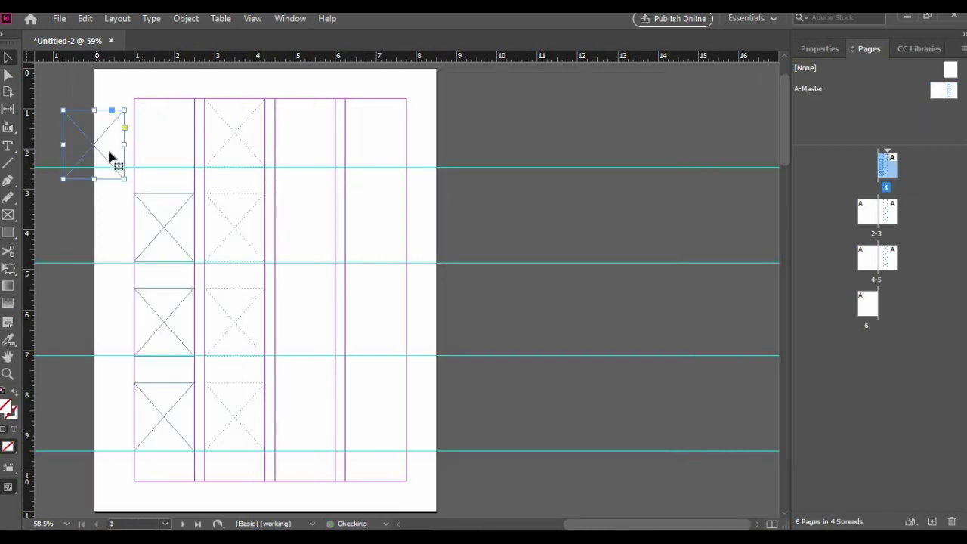
{"action": "key", "text": "ctrl+z"}
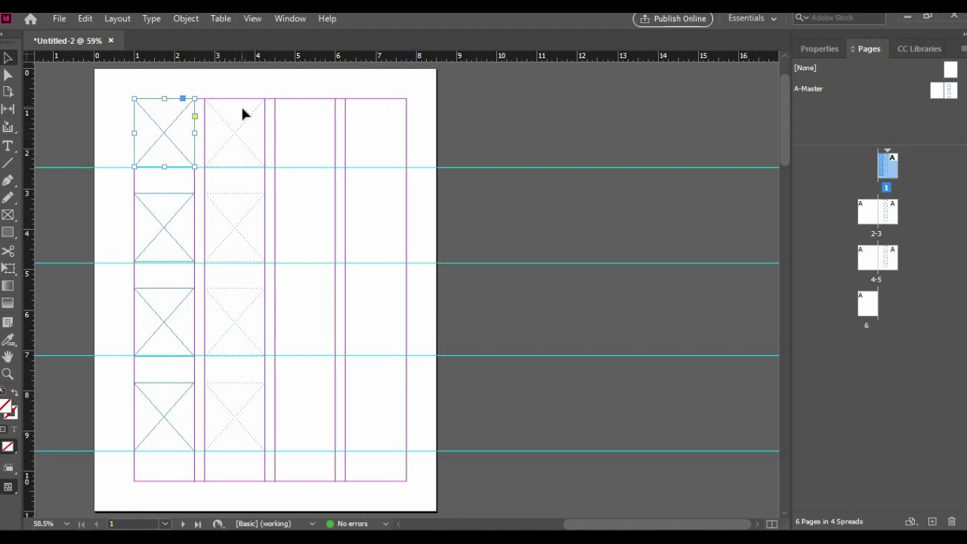
{"action": "left_click", "coordinate": [216, 133]}
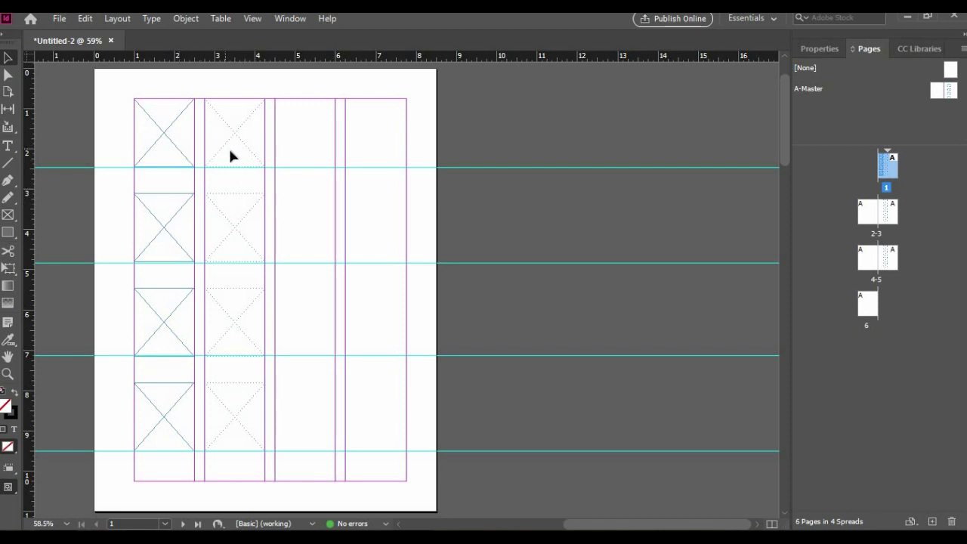
- Delete the four pasted frames from the right-hand A-Master page and return to page 1
{"action": "double_click", "coordinate": [813, 91]}
{"action": "left_click_drag", "start_coordinate": [555, 86], "coordinate": [538, 447]}
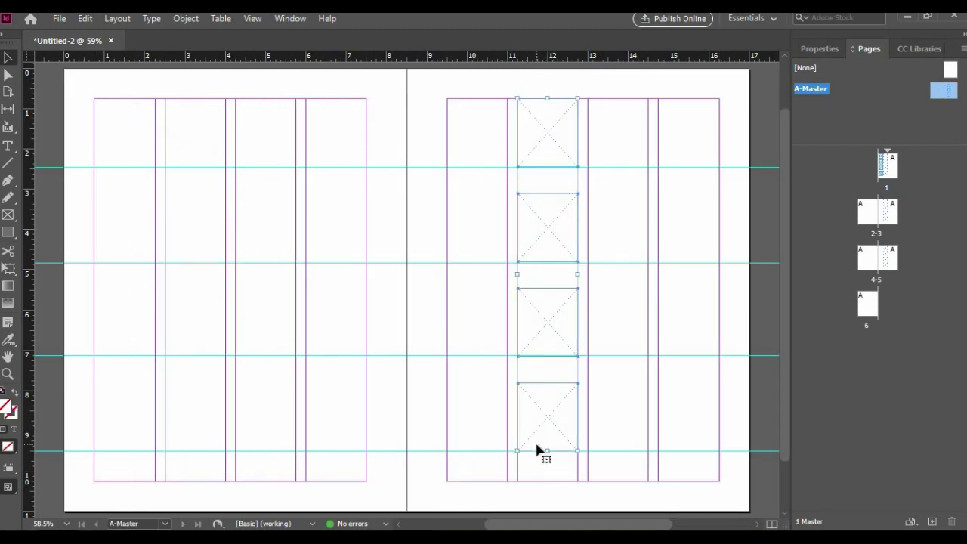
{"action": "key", "text": "Delete"}
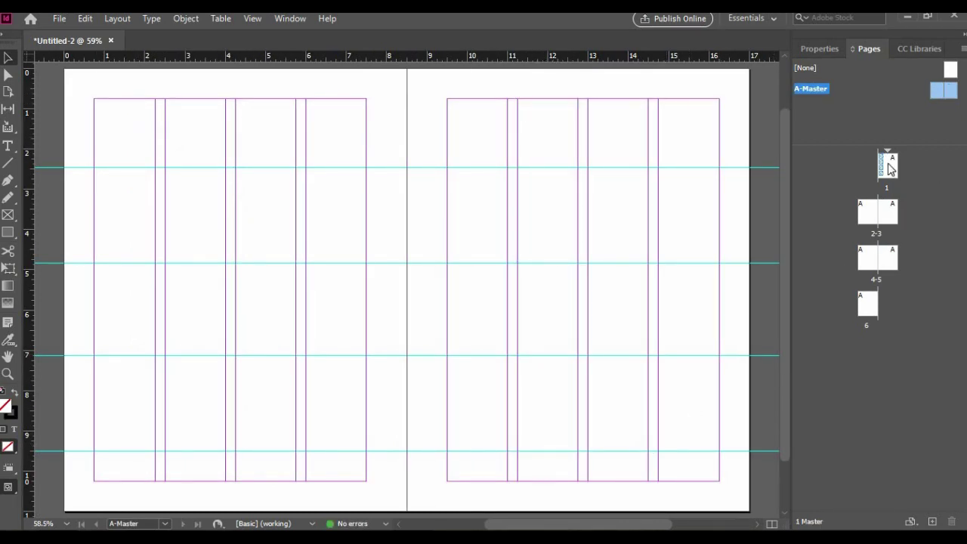
{"action": "key", "text": "ctrl+Page_Up"}
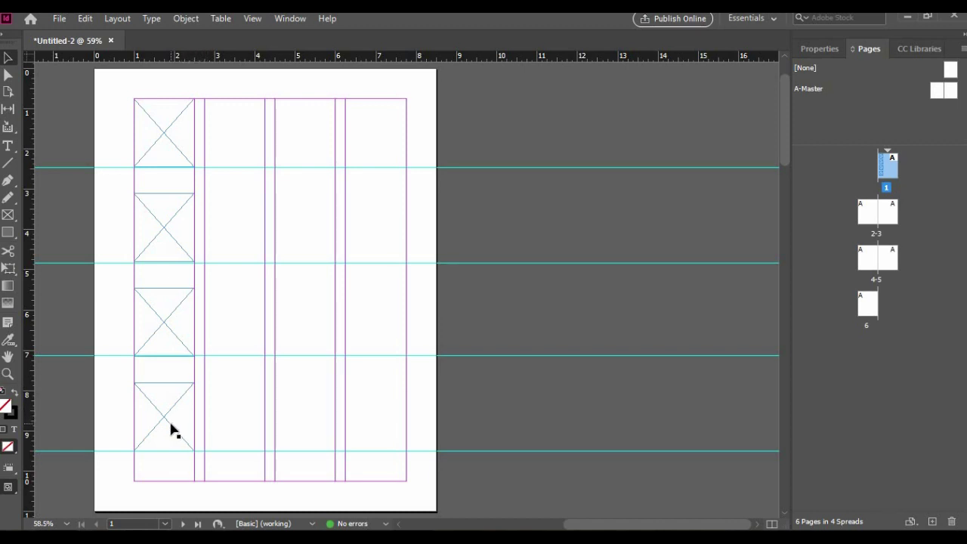
- Try moving the bottom first-column frame on page 1 into the neighbouring columns along the lowest guide, and undo the moves
{"action": "left_click_drag", "start_coordinate": [171, 429], "coordinate": [238, 429]}
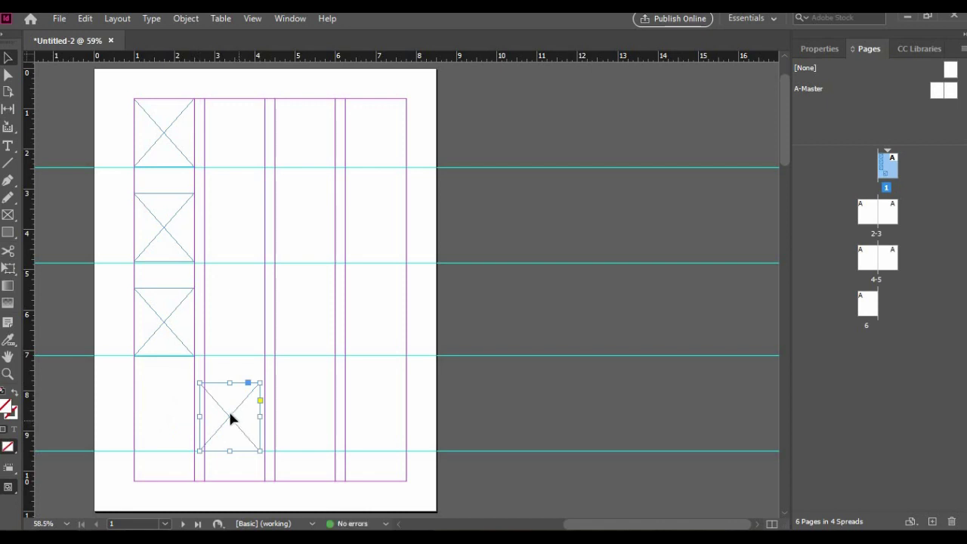
{"action": "key", "text": "ctrl+z"}
{"action": "left_click", "coordinate": [211, 416]}
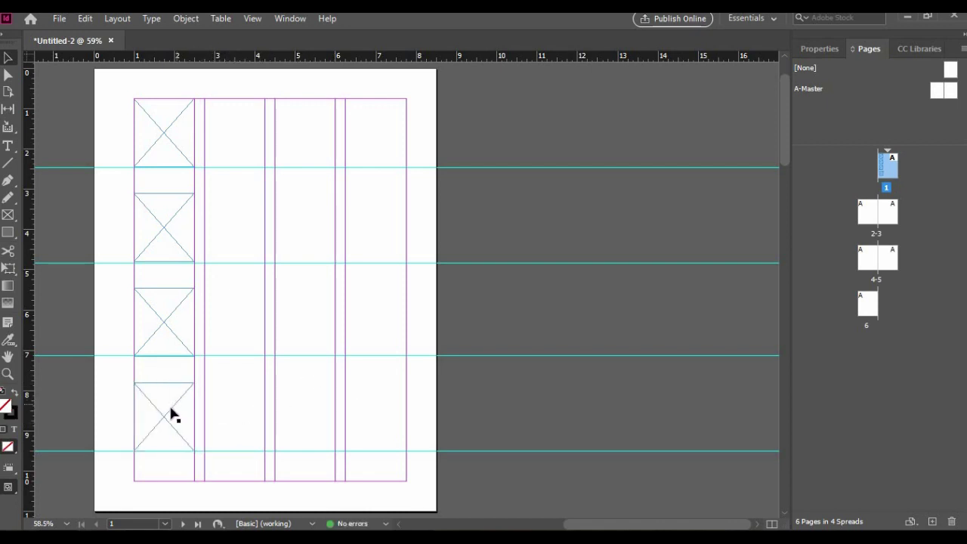
{"action": "left_click_drag", "start_coordinate": [165, 419], "coordinate": [308, 410]}
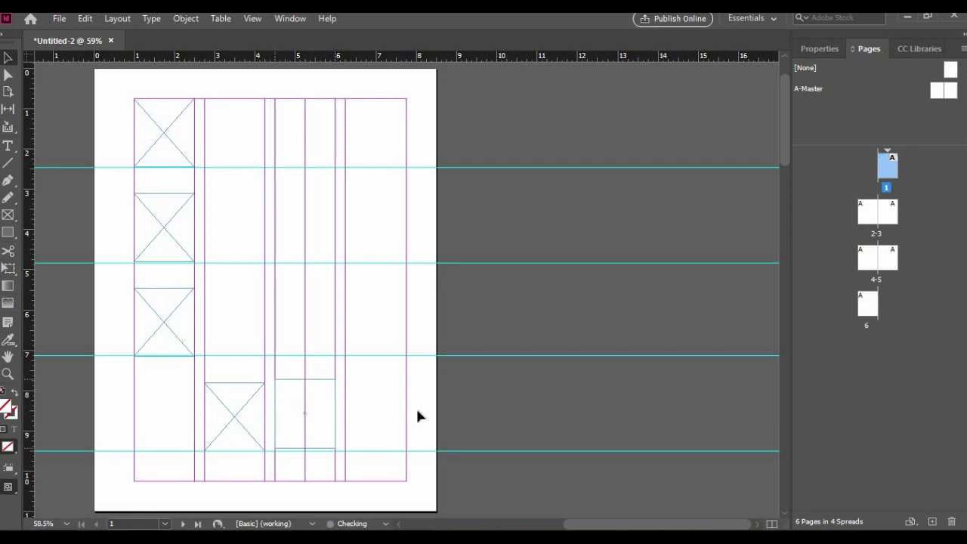
{"action": "left_click", "coordinate": [361, 427]}
{"action": "key", "text": "ctrl+z"}
{"action": "key", "text": "ctrl+z"}
{"action": "left_click", "coordinate": [374, 412]}
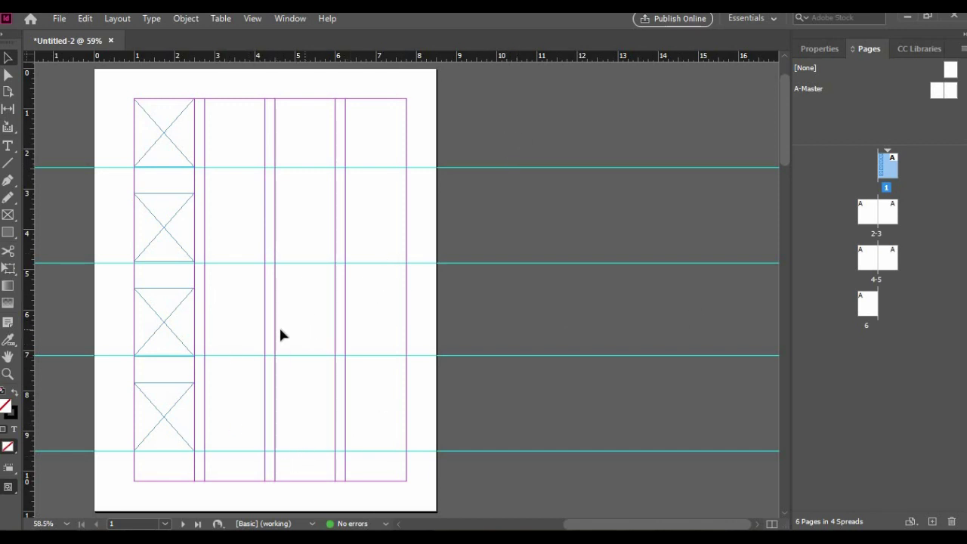
- On page 1, duplicate the four first-column frames into the second column, aligned with the column guides
{"action": "left_click_drag", "start_coordinate": [119, 144], "coordinate": [264, 421]}
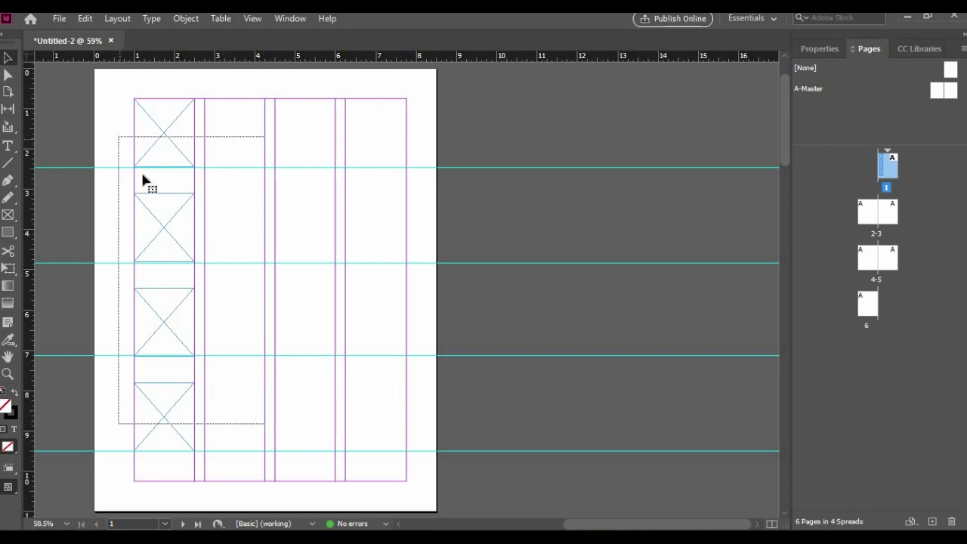
{"action": "left_click_drag", "start_coordinate": [163, 136], "coordinate": [235, 144]}
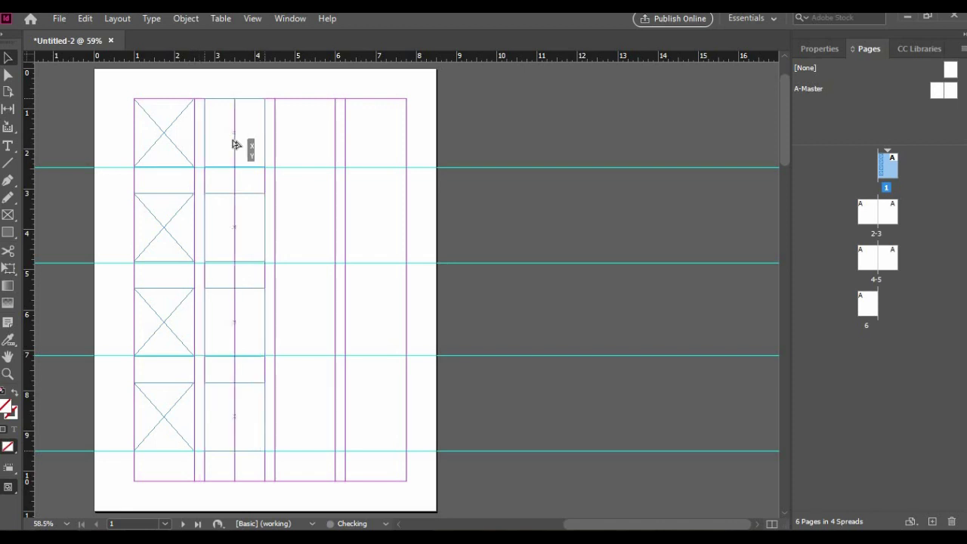
{"action": "left_click_drag", "start_coordinate": [234, 145], "coordinate": [232, 144]}
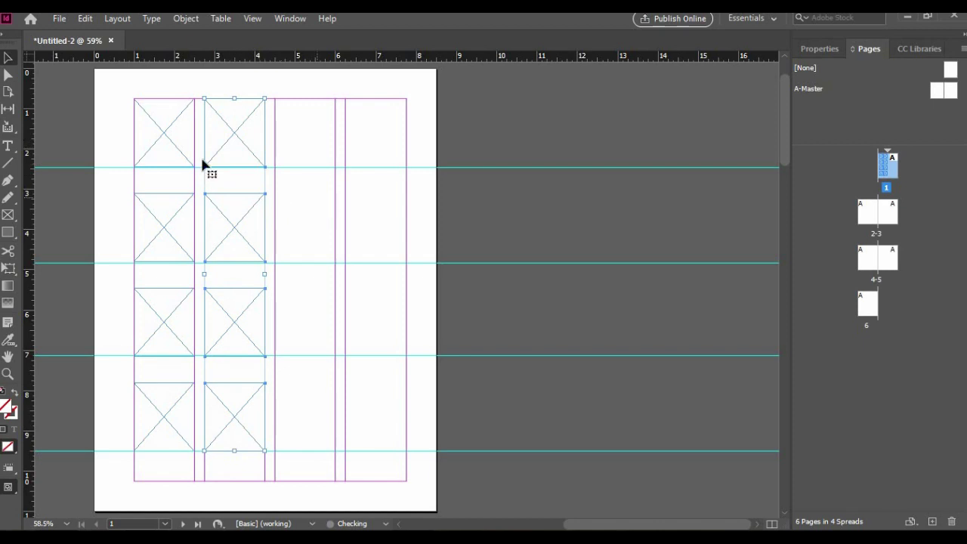
- Duplicate all eight frames of the first two columns into the third and fourth columns of page 1, and deselect them
{"action": "left_click", "coordinate": [115, 136]}
{"action": "key", "text": "ctrl+a"}
{"action": "left_click_drag", "start_coordinate": [231, 412], "coordinate": [373, 415]}
{"action": "left_click", "coordinate": [299, 341]}
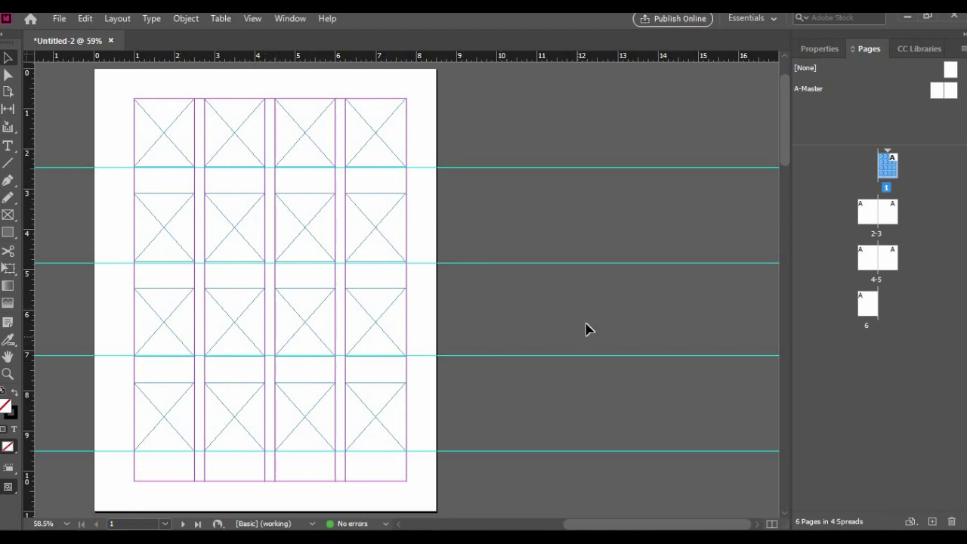
- Delete pages 2 to 6 from the document, keeping only page 1
{"action": "left_click", "coordinate": [869, 212]}
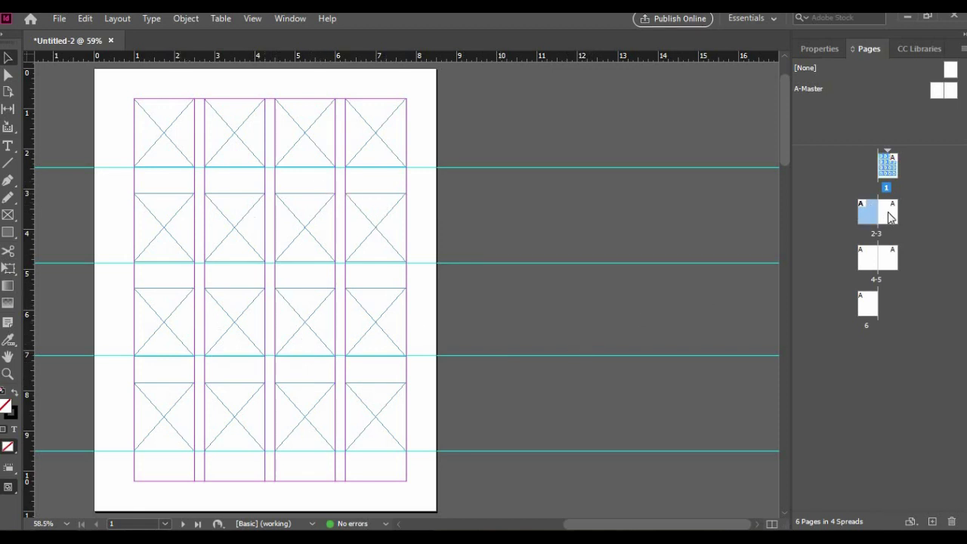
{"action": "left_click", "coordinate": [880, 210]}
{"action": "left_click", "coordinate": [869, 212]}
{"action": "left_click", "coordinate": [866, 306], "text": "shift"}
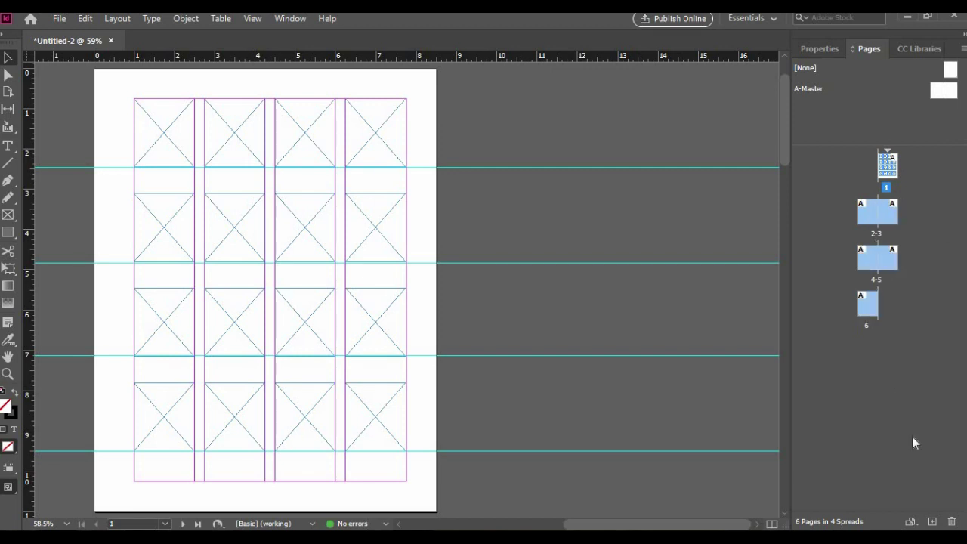
{"action": "left_click", "coordinate": [952, 522]}
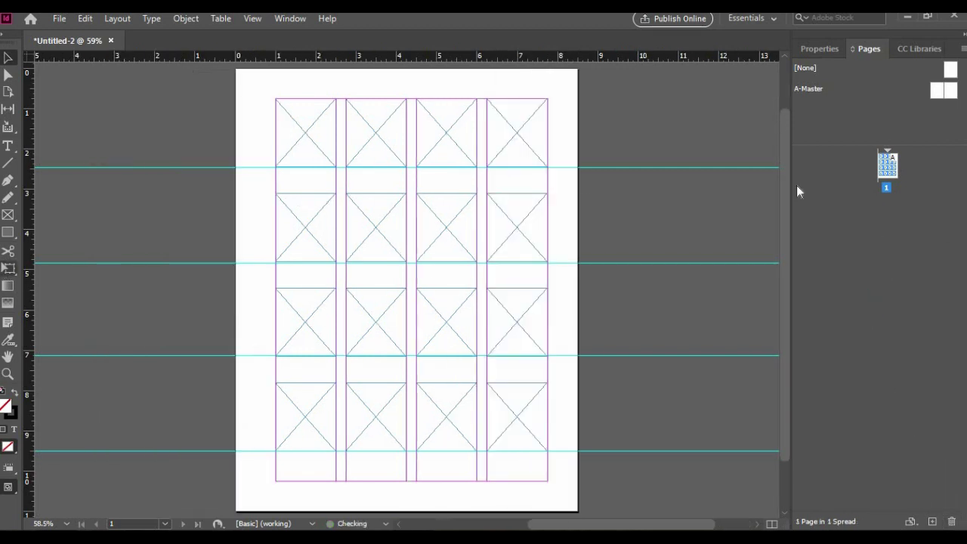
- Duplicate the page 1 spread and shift all sixteen frames on the new page 2 to fit its column guides
{"action": "right_click", "coordinate": [891, 168]}
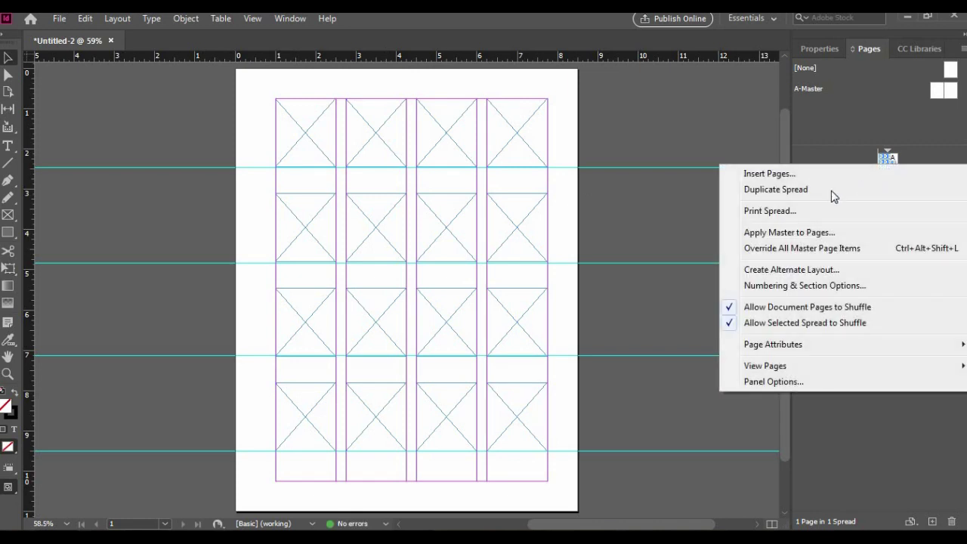
{"action": "left_click", "coordinate": [831, 190]}
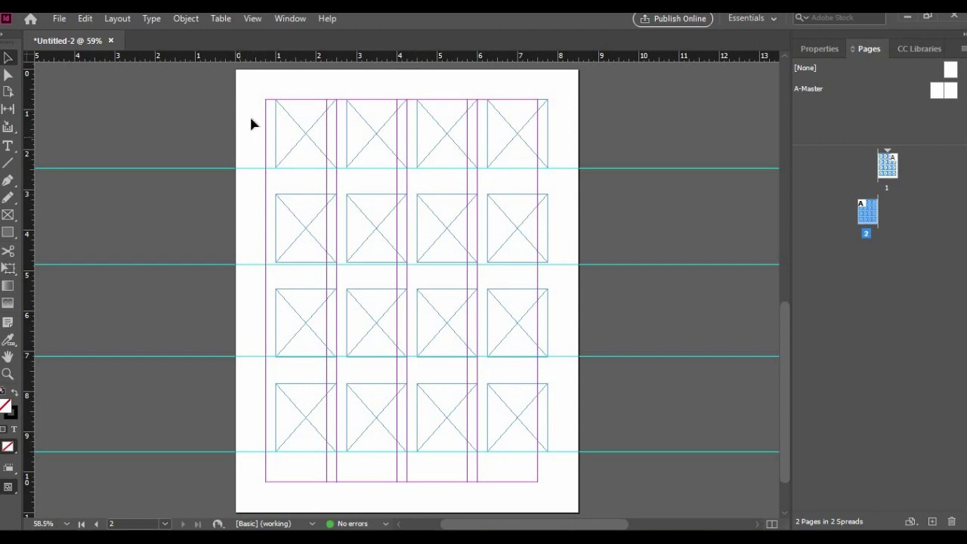
{"action": "left_click_drag", "start_coordinate": [243, 106], "coordinate": [479, 371]}
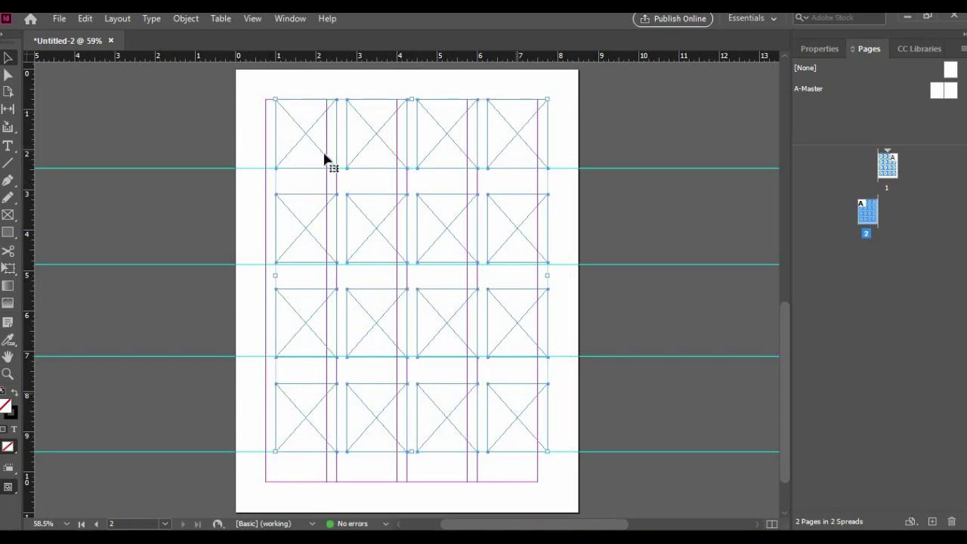
{"action": "key", "text": "ctrl+z"}
{"action": "key", "text": "ctrl+z"}
{"action": "key", "text": "ctrl+z"}
{"action": "key", "text": "ctrl+z"}
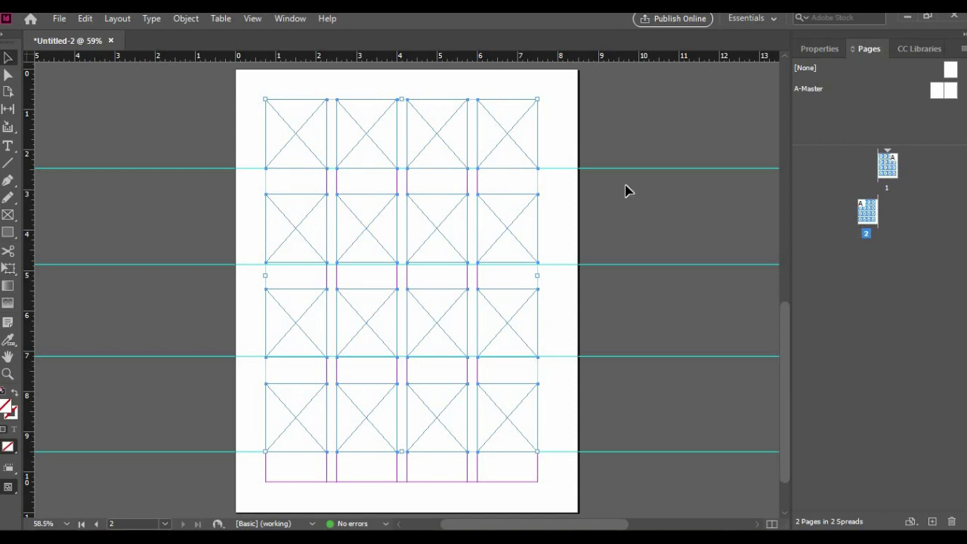
- Duplicate page 2 as page 3 and shift the copied frames to fit the column guides of page 3
{"action": "right_click", "coordinate": [868, 216]}
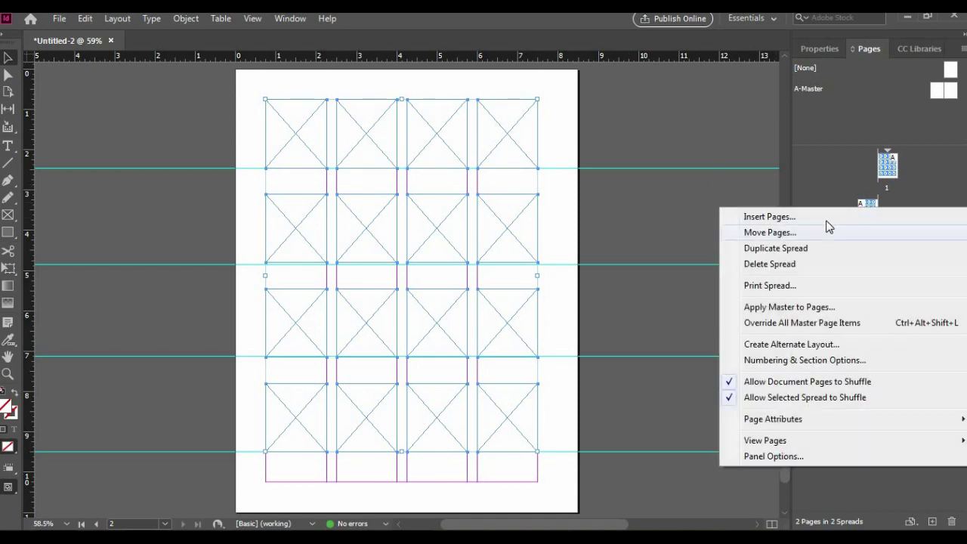
{"action": "left_click", "coordinate": [752, 249]}
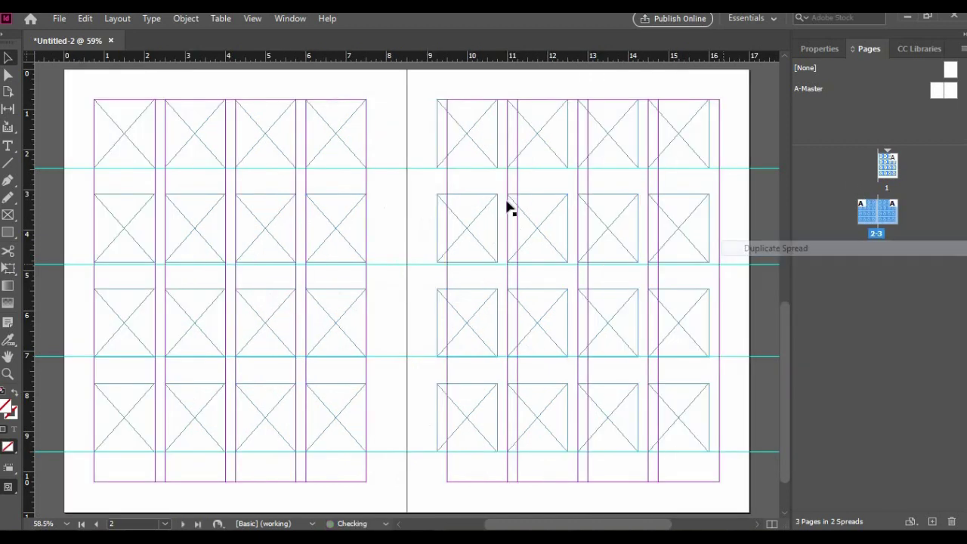
{"action": "key", "text": "ctrl+a"}
{"action": "left_click_drag", "start_coordinate": [687, 402], "coordinate": [695, 404]}
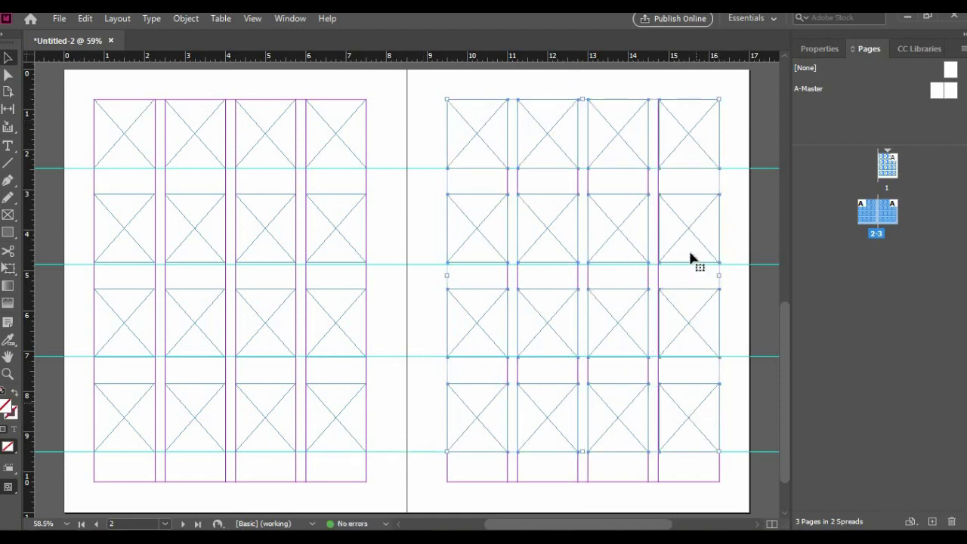
{"action": "left_click", "coordinate": [767, 265]}
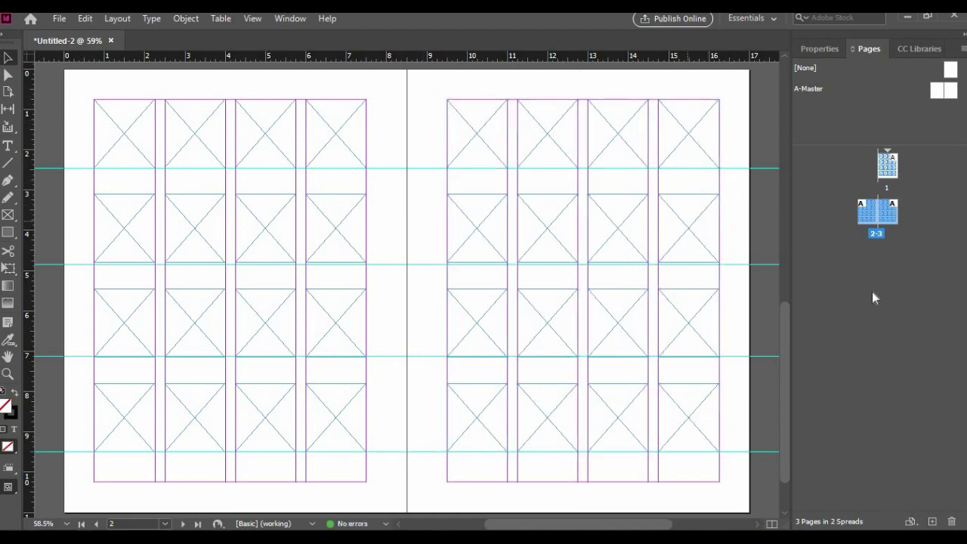
- Duplicate the page 2-3 spread to create pages 4-5, and return to page 1
{"action": "right_click", "coordinate": [891, 215]}
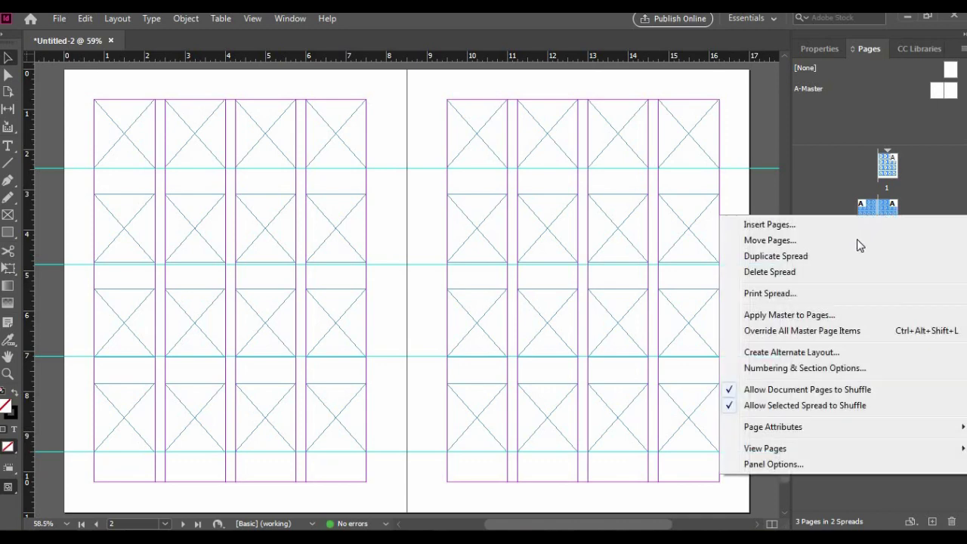
{"action": "left_click", "coordinate": [841, 256]}
{"action": "scroll", "coordinate": [490, 370], "scroll_direction": "down", "scroll_amount": 5}
{"action": "scroll", "coordinate": [489, 386], "scroll_direction": "up", "scroll_amount": 6}
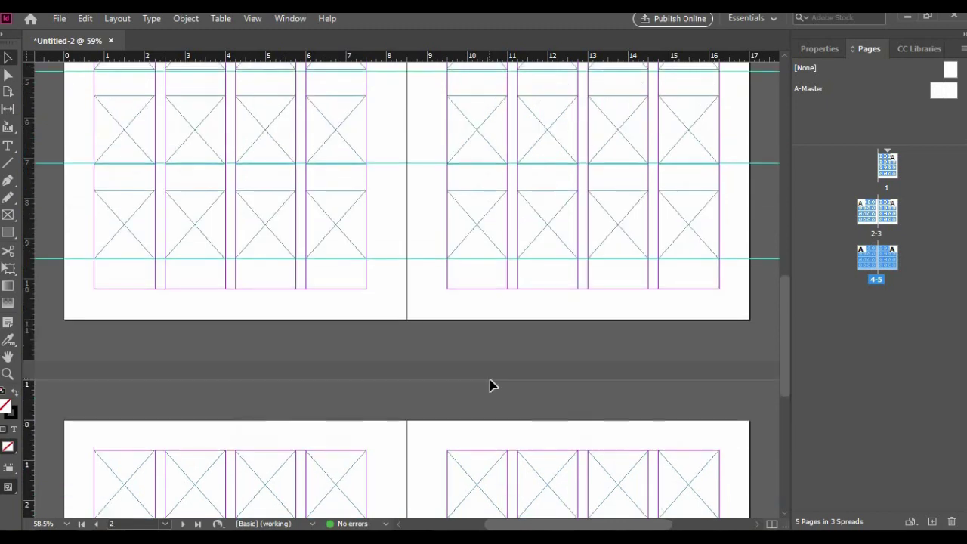
{"action": "key", "text": "shift+Page_Up"}
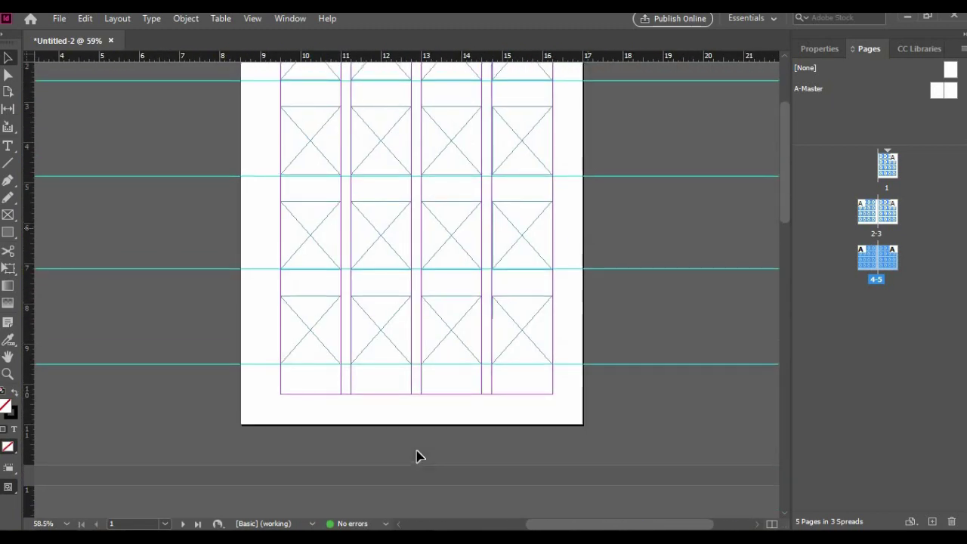
{"action": "scroll", "coordinate": [308, 415], "scroll_direction": "up", "scroll_amount": 4}
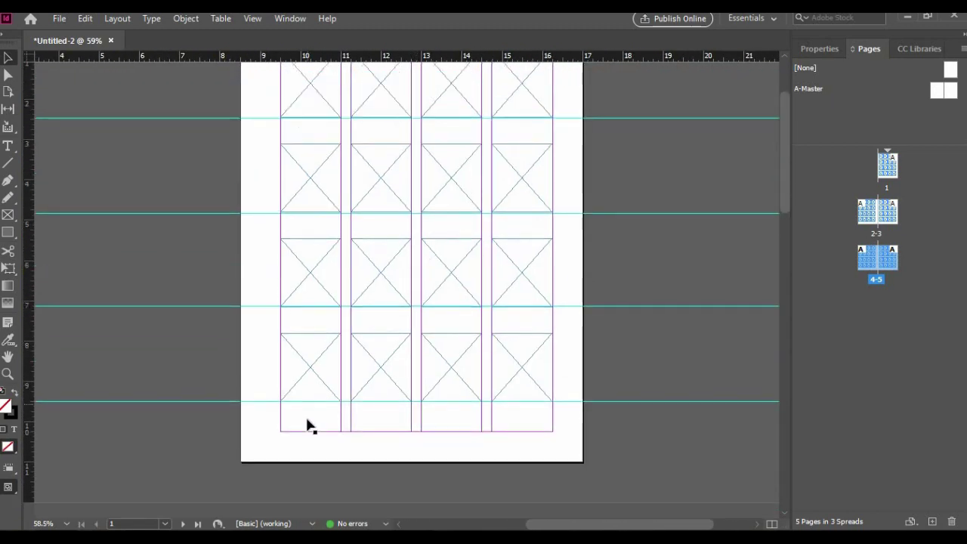
{"action": "scroll", "coordinate": [318, 424], "scroll_direction": "down", "scroll_amount": 1}
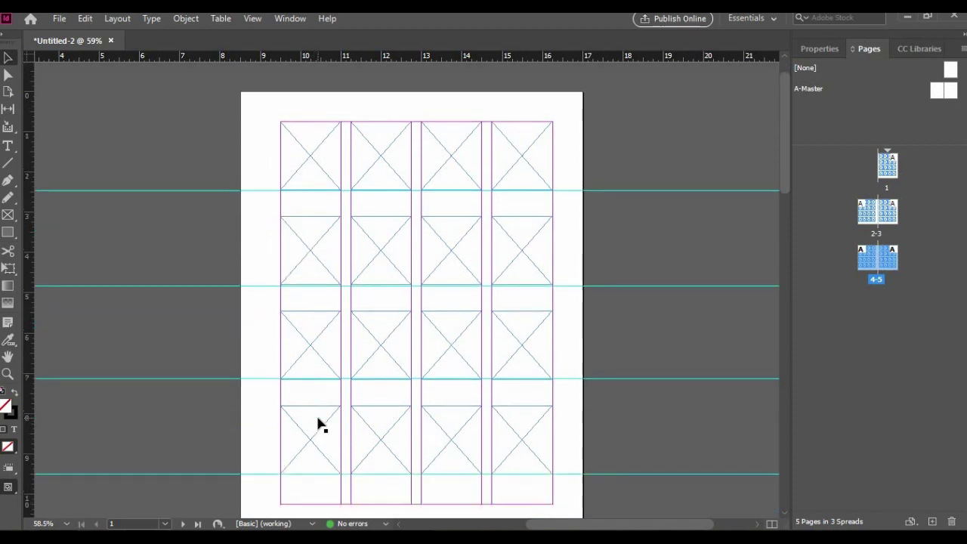
{"action": "key", "text": "space"}
{"action": "left_click_drag", "start_coordinate": [254, 427], "coordinate": [305, 420]}
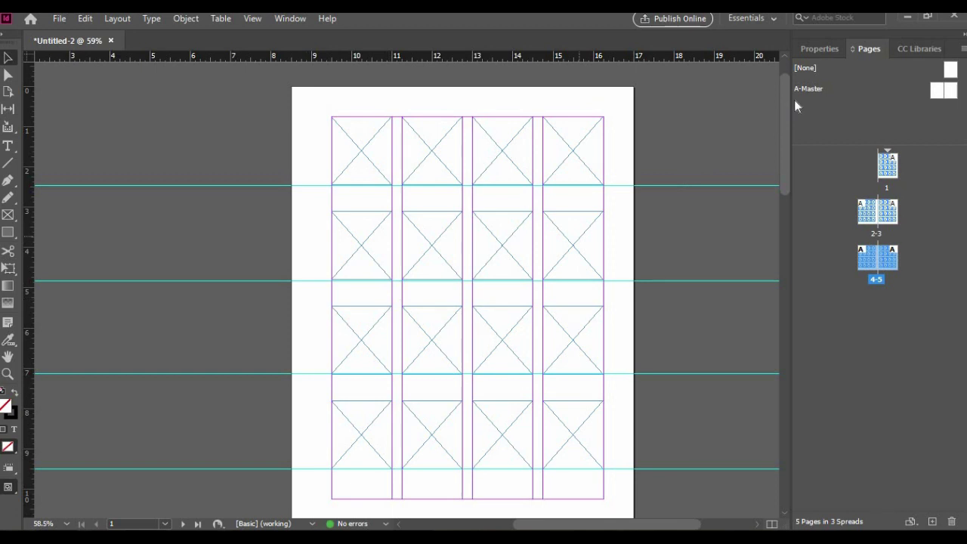
- Open the A-Master spread and choose the low_poly_abstract_banner_design_2210 preview image from the Yearbook Project folder for placing
{"action": "double_click", "coordinate": [812, 90]}
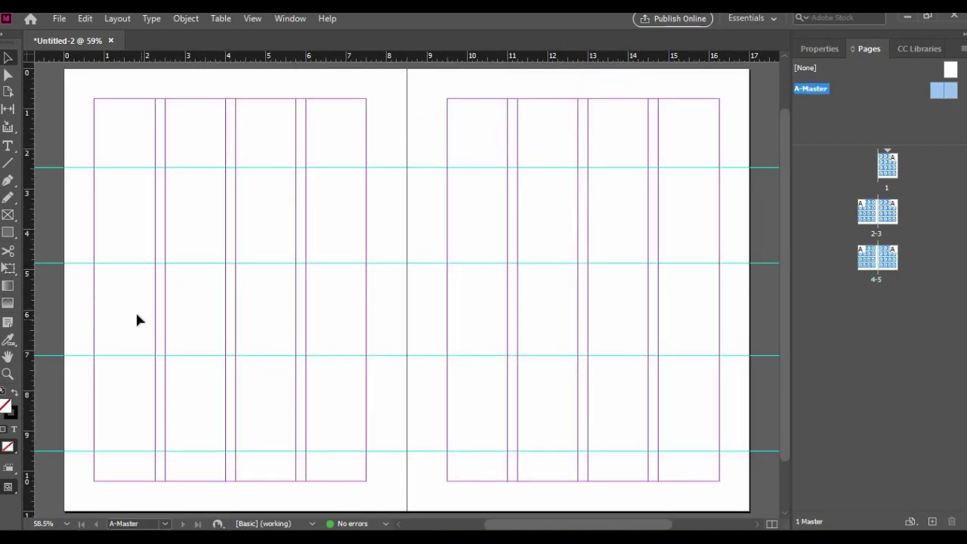
{"action": "key", "text": "ctrl+d"}
{"action": "left_click", "coordinate": [306, 185]}
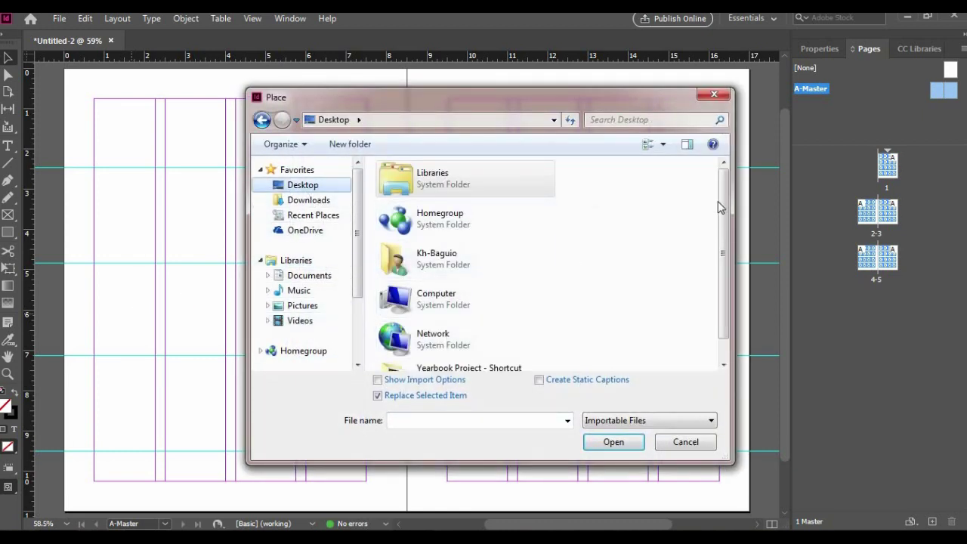
{"action": "scroll", "coordinate": [496, 344], "scroll_direction": "down", "scroll_amount": 1}
{"action": "double_click", "coordinate": [408, 348]}
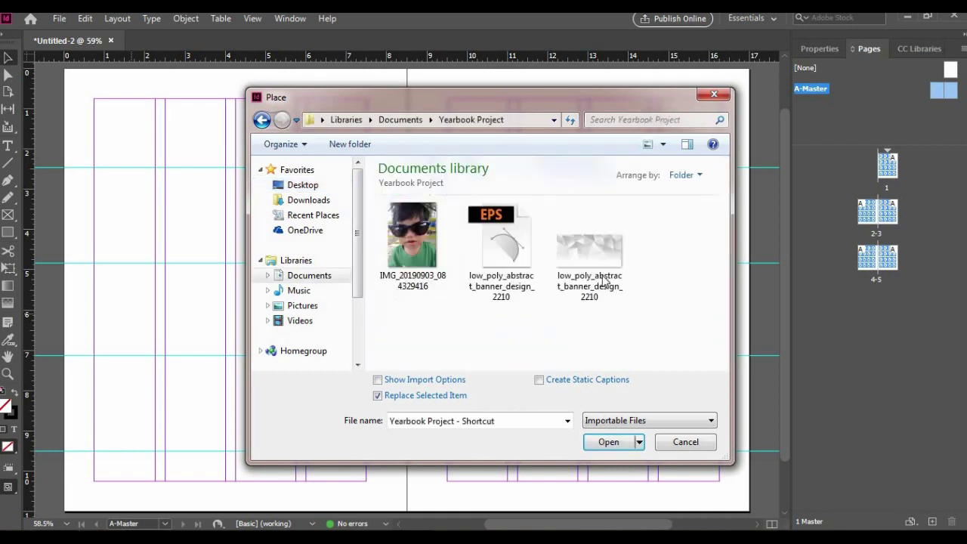
{"action": "left_click", "coordinate": [597, 257]}
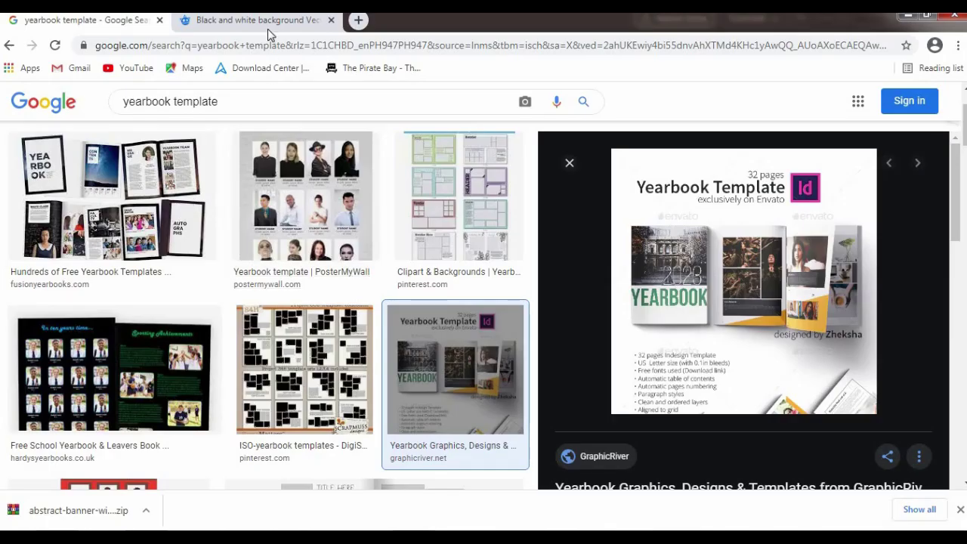
- Switch to the browser and look through Freepik's "black and white background" results for the source of the background image
{"action": "left_click", "coordinate": [268, 23]}
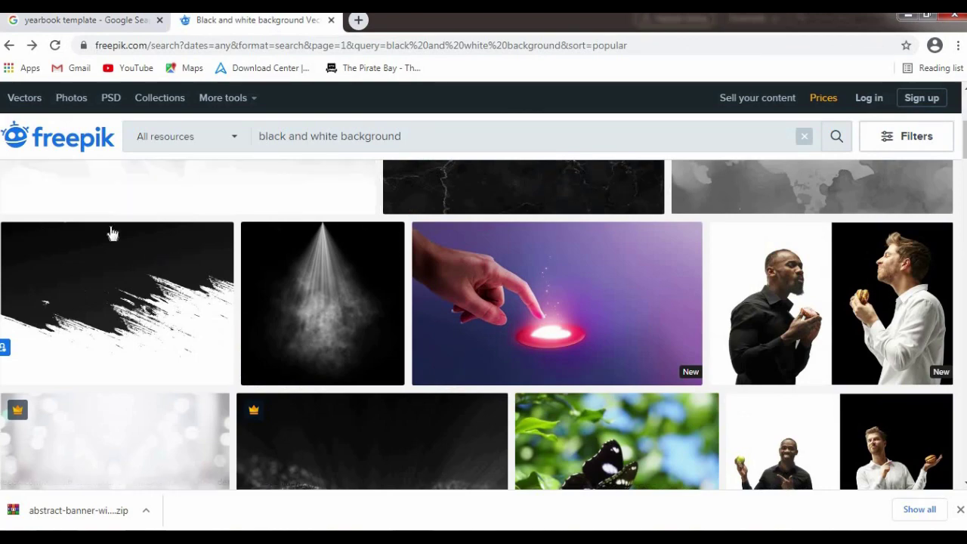
{"action": "scroll", "coordinate": [456, 328], "scroll_direction": "down", "scroll_amount": 4}
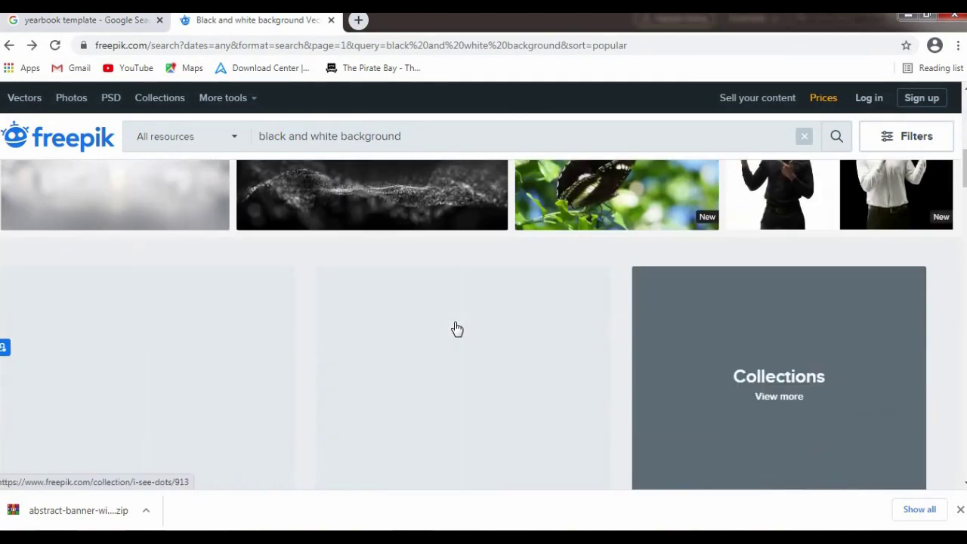
{"action": "scroll", "coordinate": [457, 333], "scroll_direction": "up", "scroll_amount": 4}
{"action": "scroll", "coordinate": [453, 340], "scroll_direction": "up", "scroll_amount": 2}
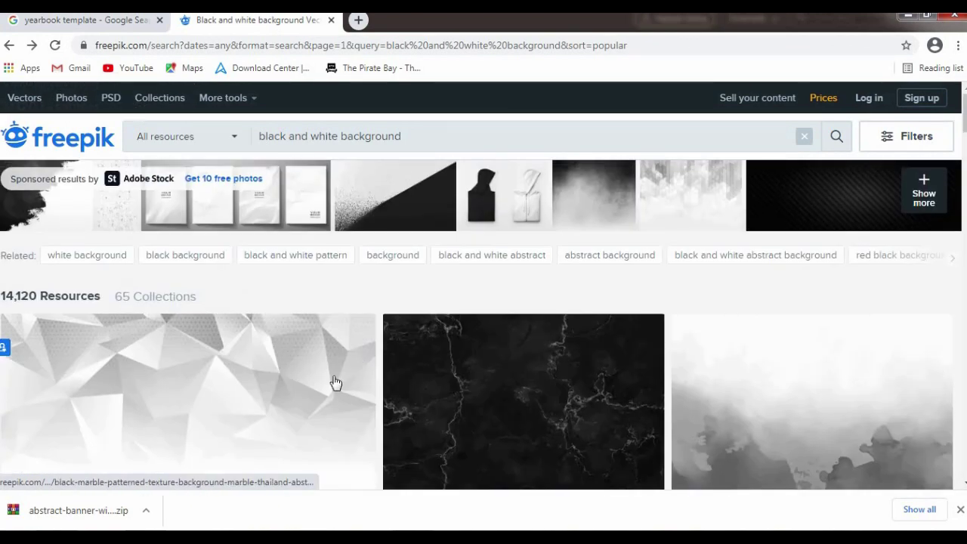
{"action": "scroll", "coordinate": [270, 371], "scroll_direction": "down", "scroll_amount": 3}
{"action": "scroll", "coordinate": [670, 369], "scroll_direction": "up", "scroll_amount": 3}
{"action": "scroll", "coordinate": [678, 373], "scroll_direction": "down", "scroll_amount": 1}
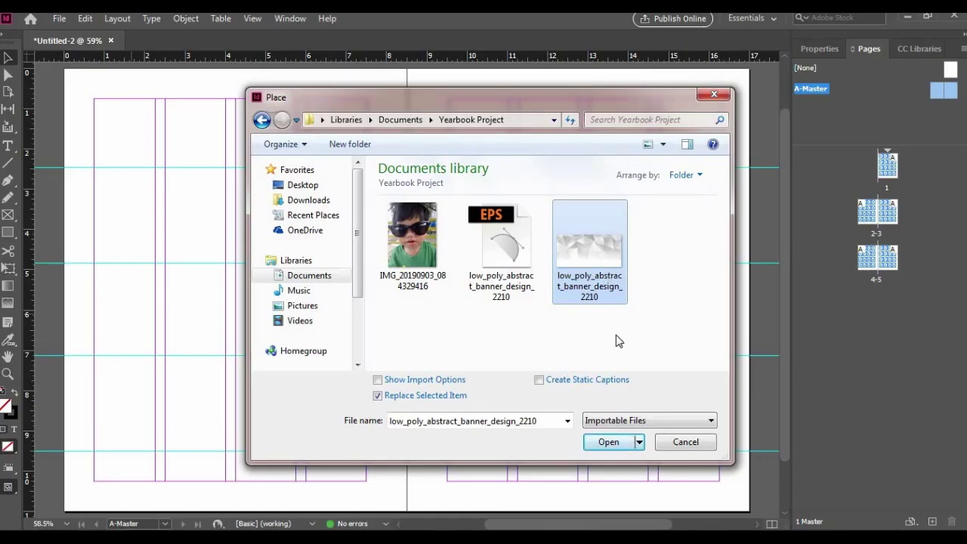
- Place the chosen low-poly image across the A-Master spread and move it to the spread's upper-left corner
{"action": "left_click", "coordinate": [614, 443]}
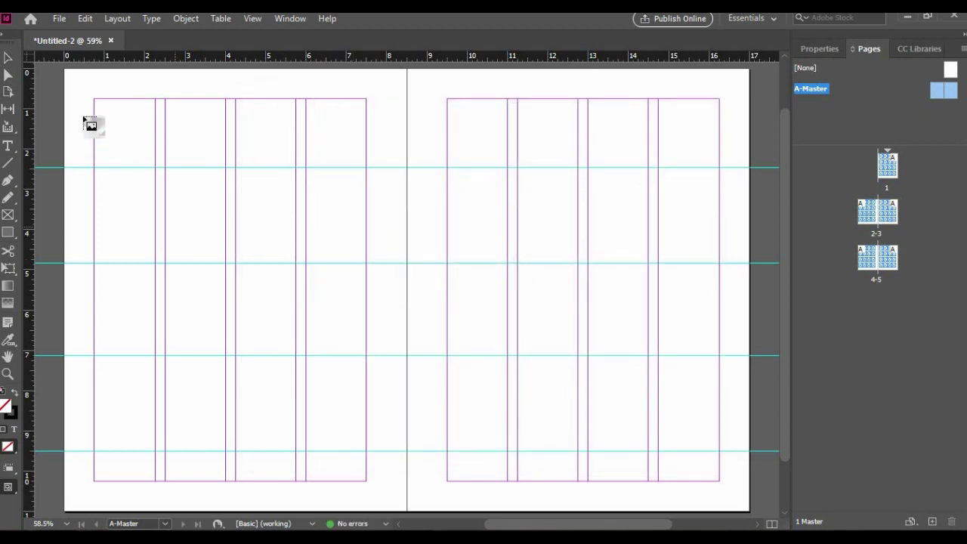
{"action": "left_click_drag", "start_coordinate": [83, 93], "coordinate": [707, 423]}
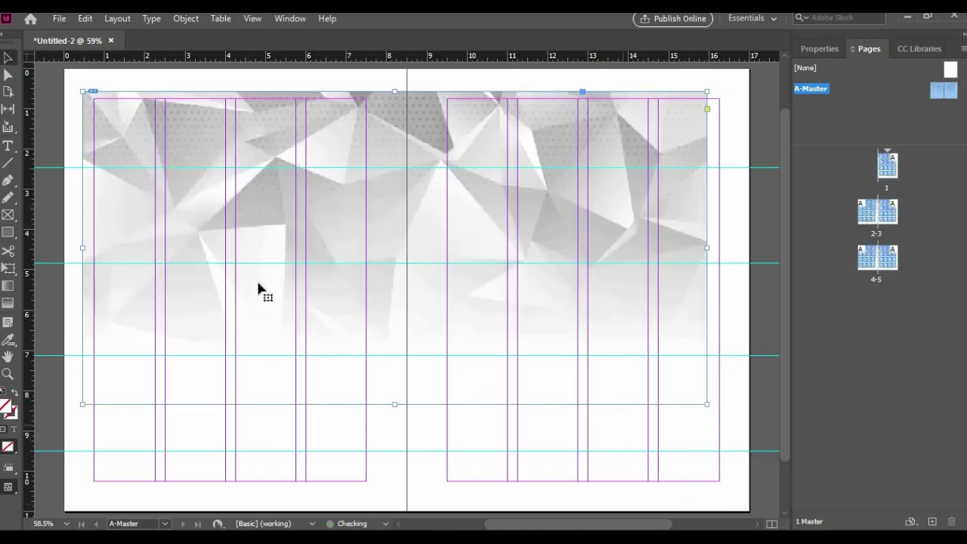
{"action": "left_click_drag", "start_coordinate": [248, 224], "coordinate": [229, 201]}
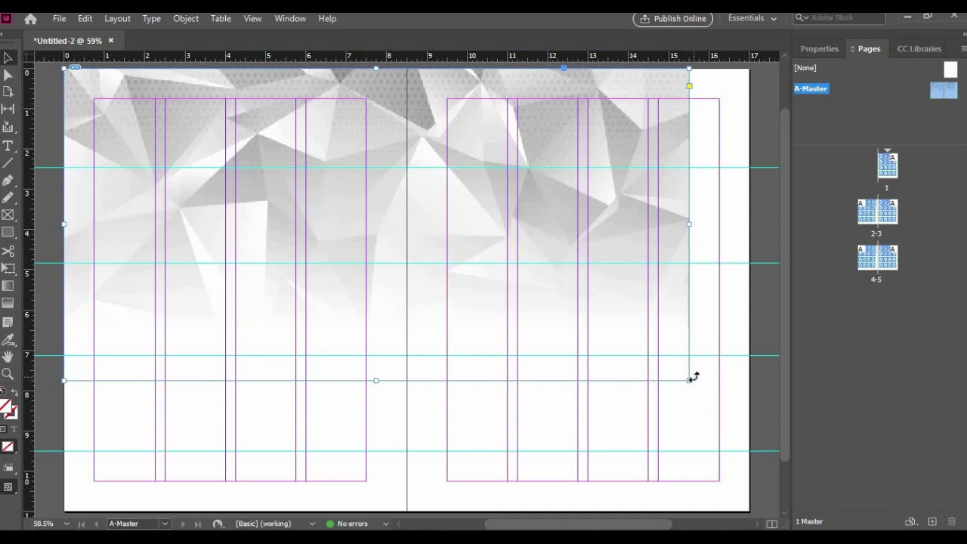
- Scale the background image up to cover the full height of the A-Master spread and crop its frame to the right page edge
{"action": "left_click_drag", "start_coordinate": [689, 381], "coordinate": [758, 432]}
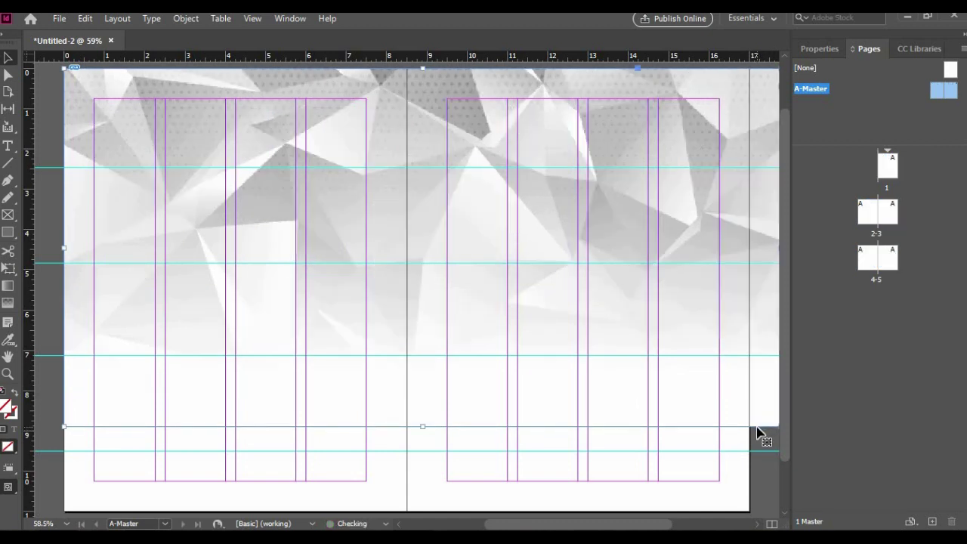
{"action": "key", "text": "ctrl+minus"}
{"action": "key", "text": "ctrl+minus"}
{"action": "key", "text": "ctrl+minus"}
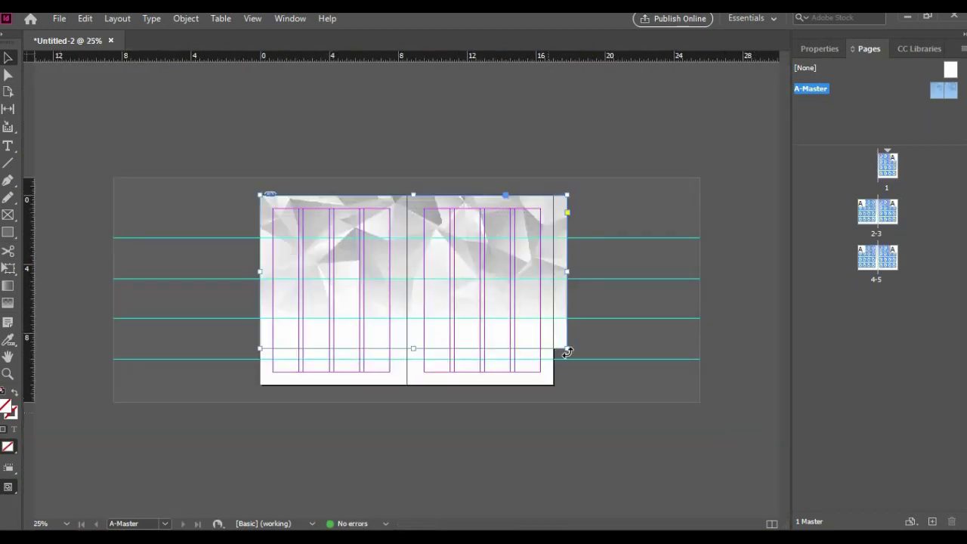
{"action": "left_click_drag", "start_coordinate": [566, 349], "coordinate": [613, 391]}
{"action": "left_click_drag", "start_coordinate": [640, 290], "coordinate": [554, 283]}
{"action": "key", "text": "ctrl+shift+a"}
{"action": "left_click", "coordinate": [532, 205]}
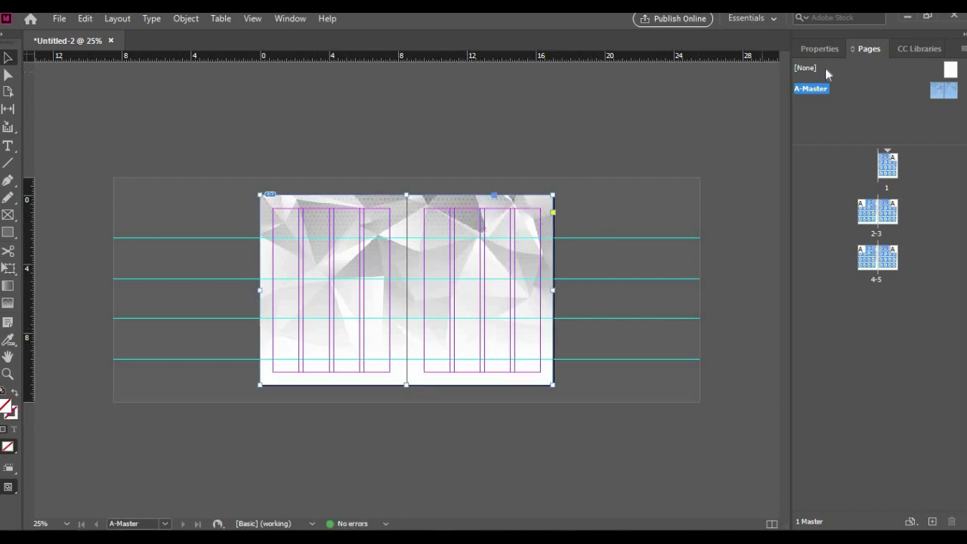
- Lower the opacity of the low-poly background image on the A-Master spread to 49%
{"action": "left_click", "coordinate": [816, 46]}
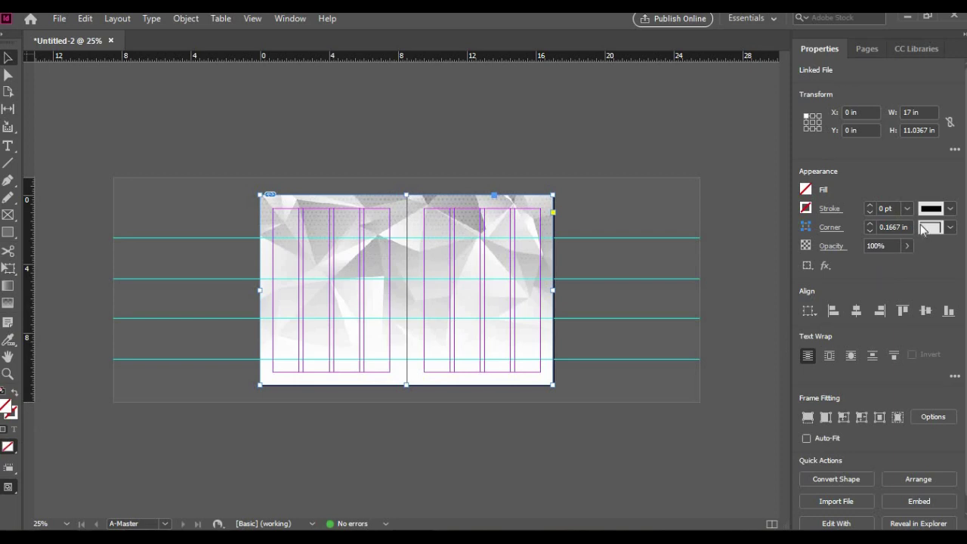
{"action": "left_click", "coordinate": [907, 246]}
{"action": "left_click_drag", "start_coordinate": [907, 263], "coordinate": [869, 269]}
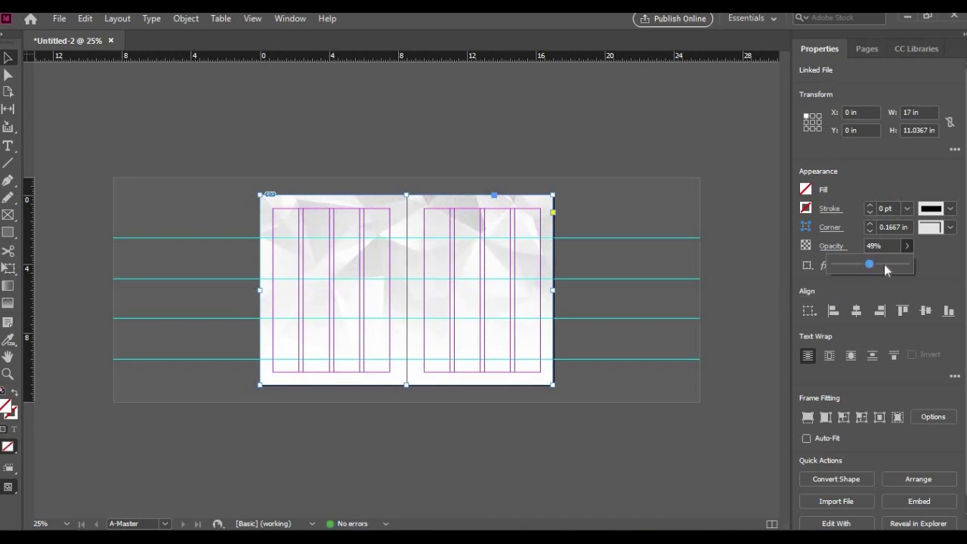
{"action": "left_click", "coordinate": [874, 247]}
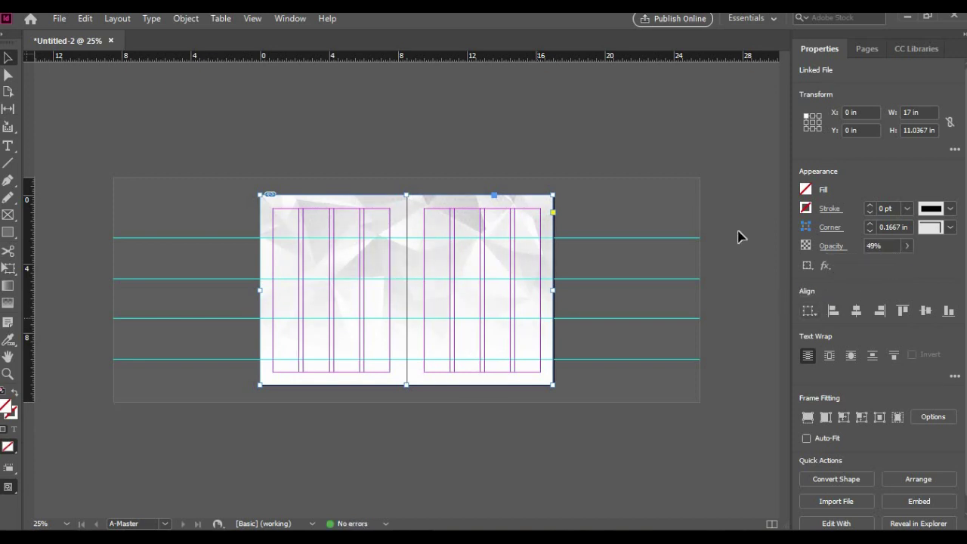
{"action": "left_click", "coordinate": [189, 310]}
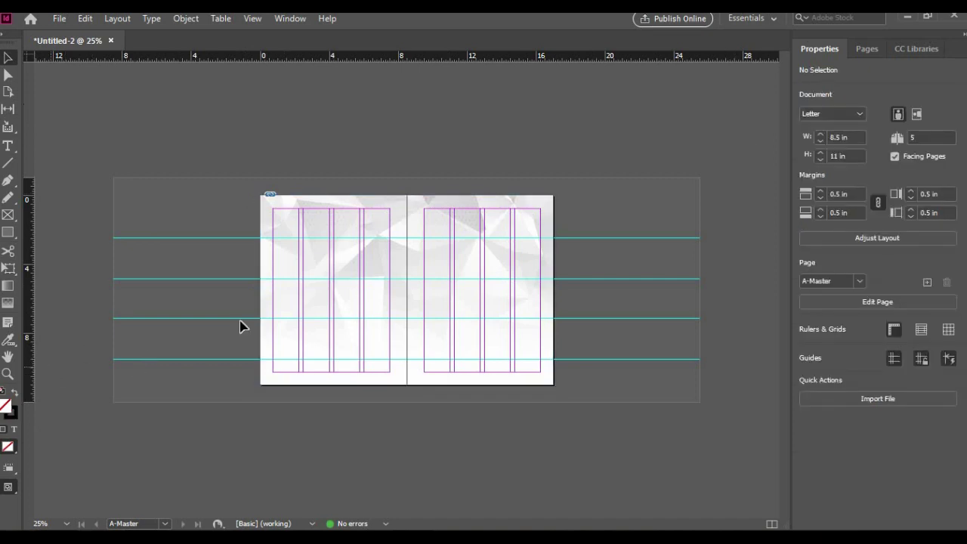
- Go to page 1 and check the faded background behind the portrait frames, up close and across the following spreads
{"action": "left_click", "coordinate": [880, 49]}
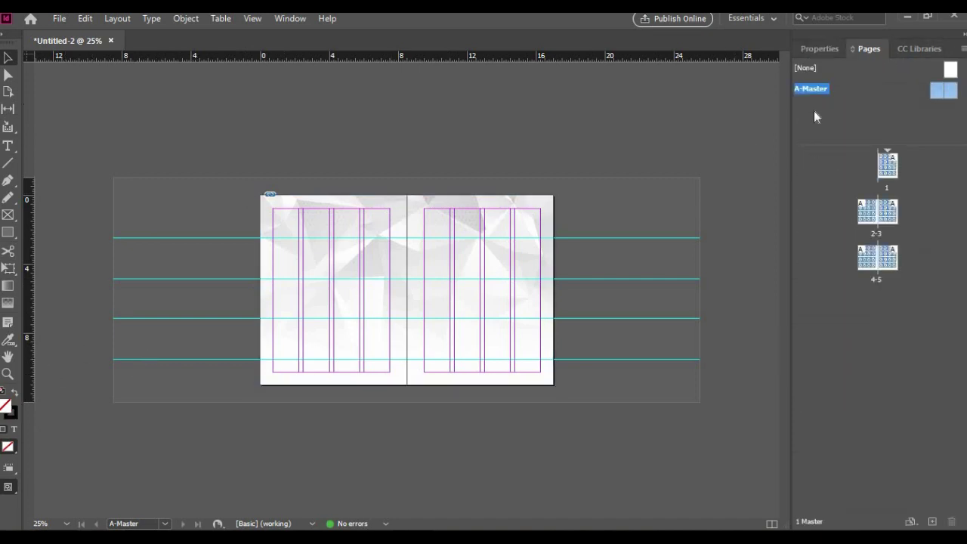
{"action": "double_click", "coordinate": [890, 167]}
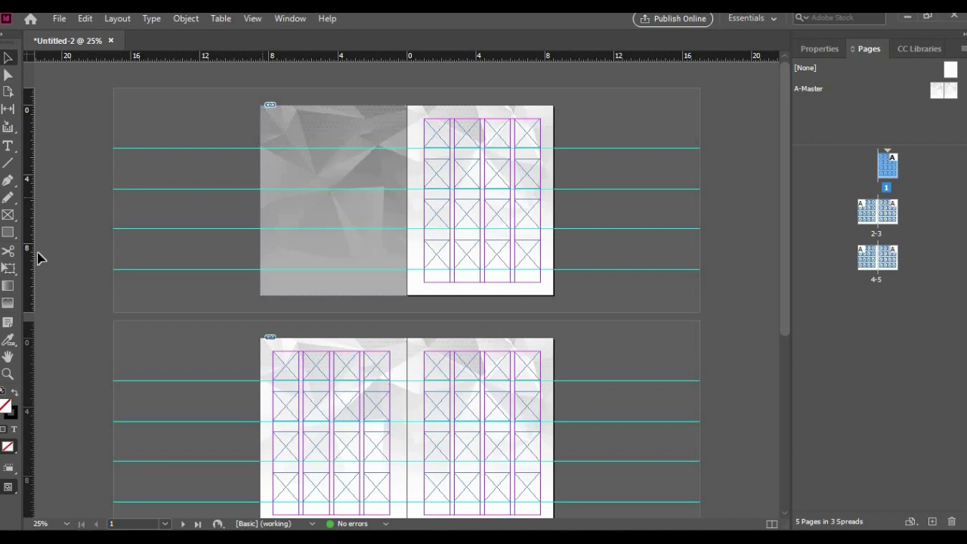
{"action": "left_click", "coordinate": [8, 373]}
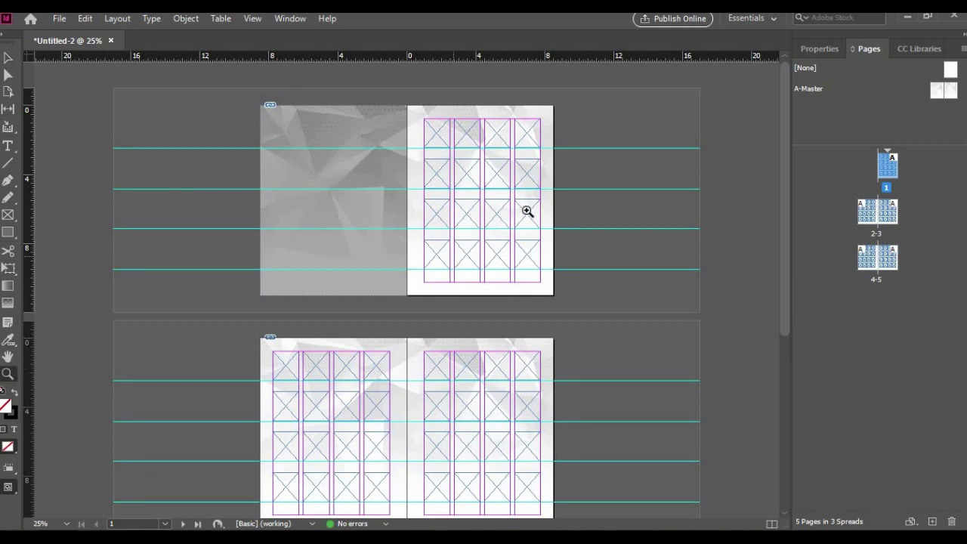
{"action": "left_click", "coordinate": [458, 227]}
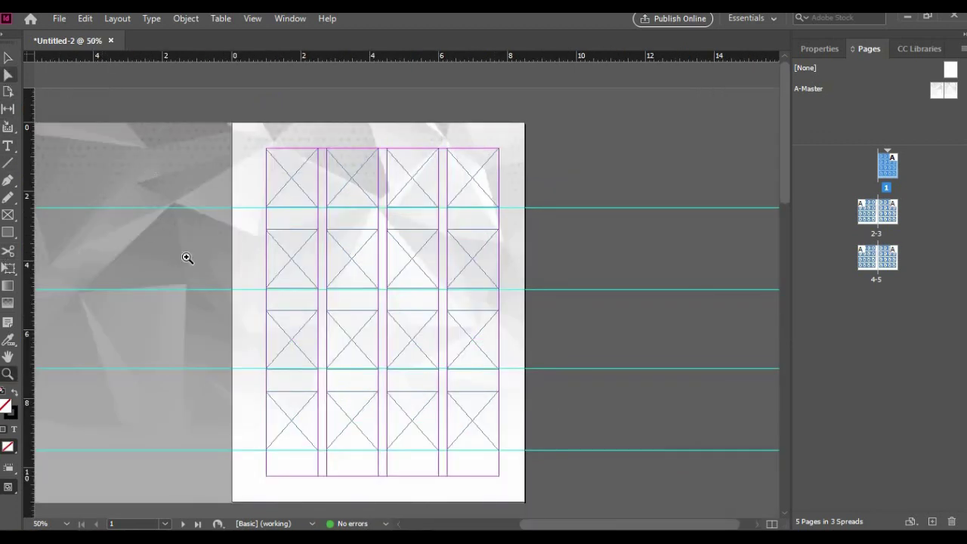
{"action": "scroll", "coordinate": [320, 298], "scroll_direction": "down", "scroll_amount": 4}
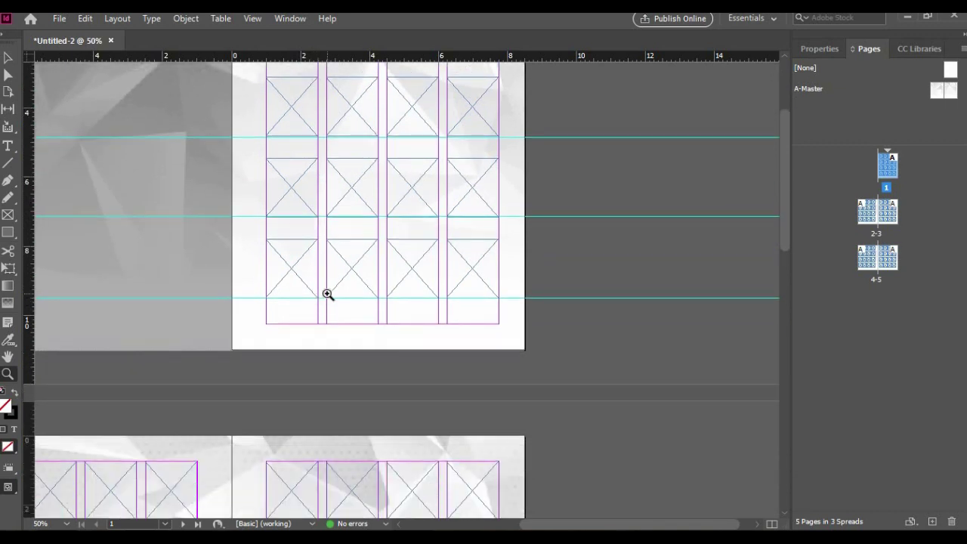
{"action": "scroll", "coordinate": [395, 328], "scroll_direction": "up", "scroll_amount": 3}
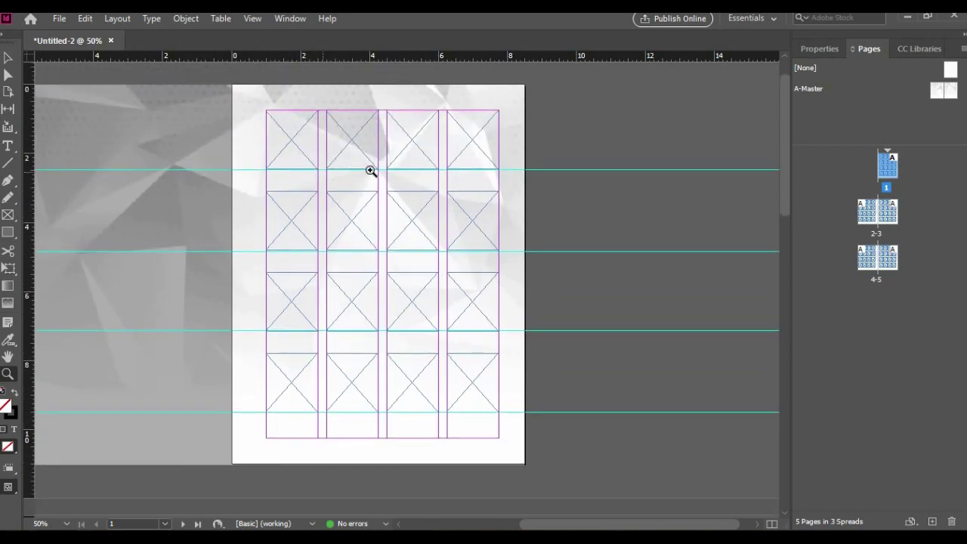
{"action": "left_click", "coordinate": [195, 179], "text": "alt"}
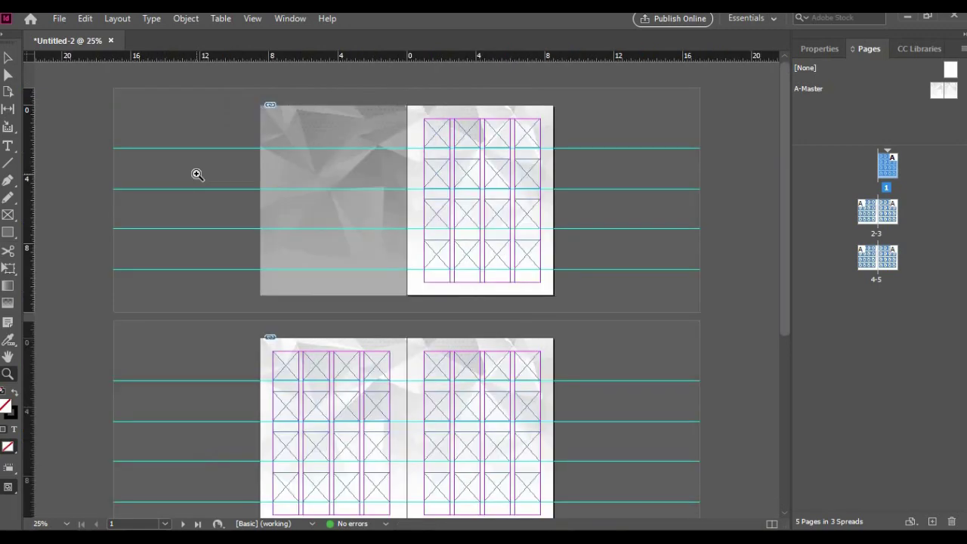
{"action": "scroll", "coordinate": [356, 344], "scroll_direction": "down", "scroll_amount": 8}
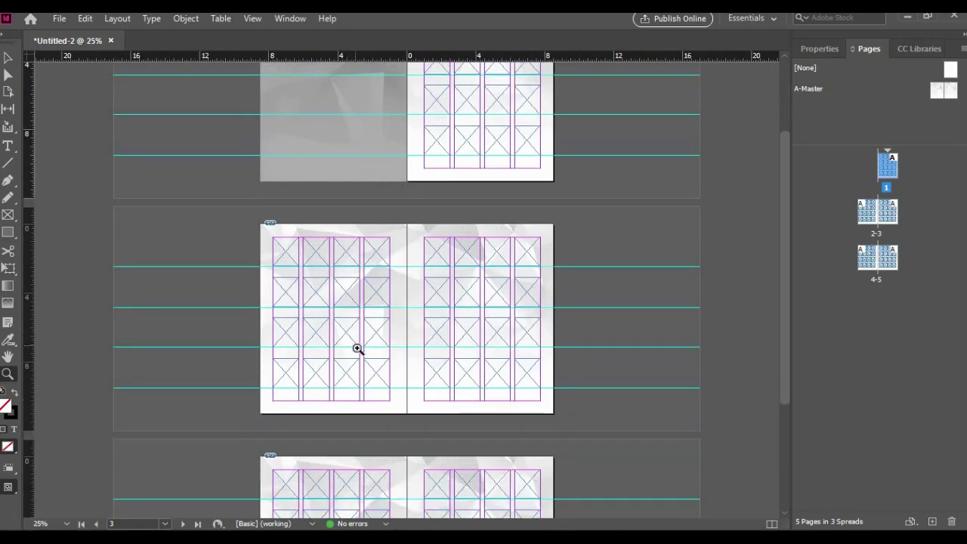
{"action": "scroll", "coordinate": [364, 368], "scroll_direction": "up", "scroll_amount": 8}
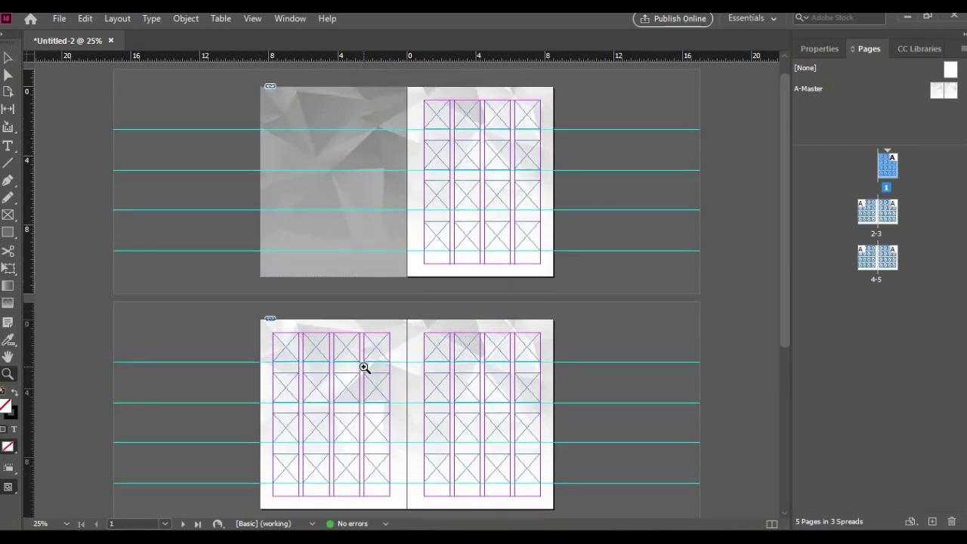
- Create a text frame about 1.5 in wide beneath the first portrait frame on page 1 and enter a placeholder student name in capitals
{"action": "left_click", "coordinate": [8, 374]}
{"action": "left_click", "coordinate": [384, 242]}
{"action": "left_click", "coordinate": [287, 338]}
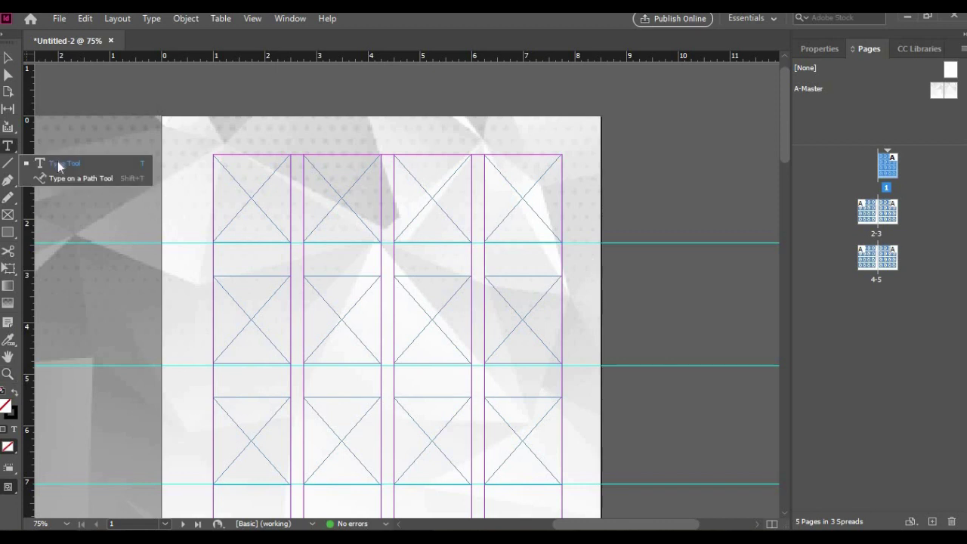
{"action": "left_click_drag", "start_coordinate": [218, 252], "coordinate": [293, 275]}
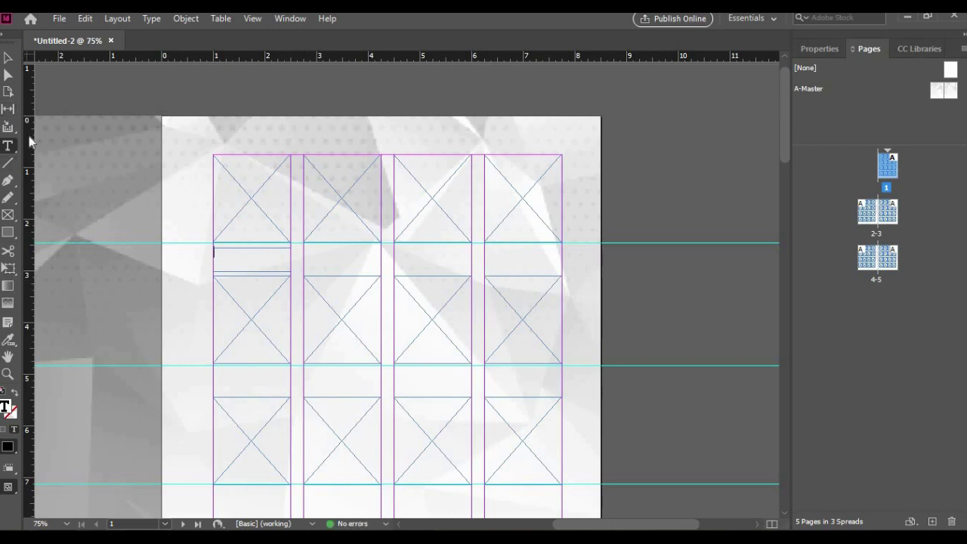
{"action": "type", "text": "UAN"}
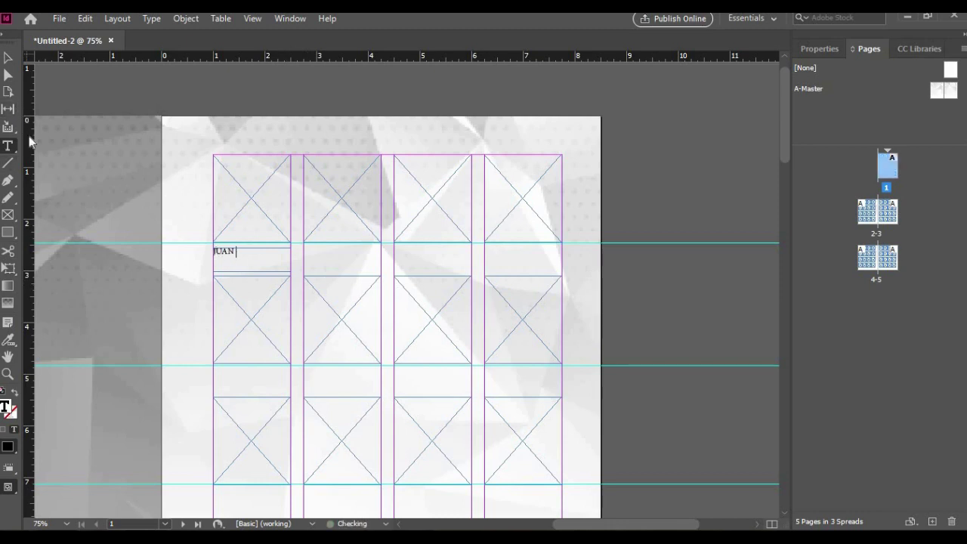
{"action": "type", "text": " DELA CRUZ"}
- Center-align the placeholder name within its text frame
{"action": "left_click_drag", "start_coordinate": [284, 252], "coordinate": [192, 250]}
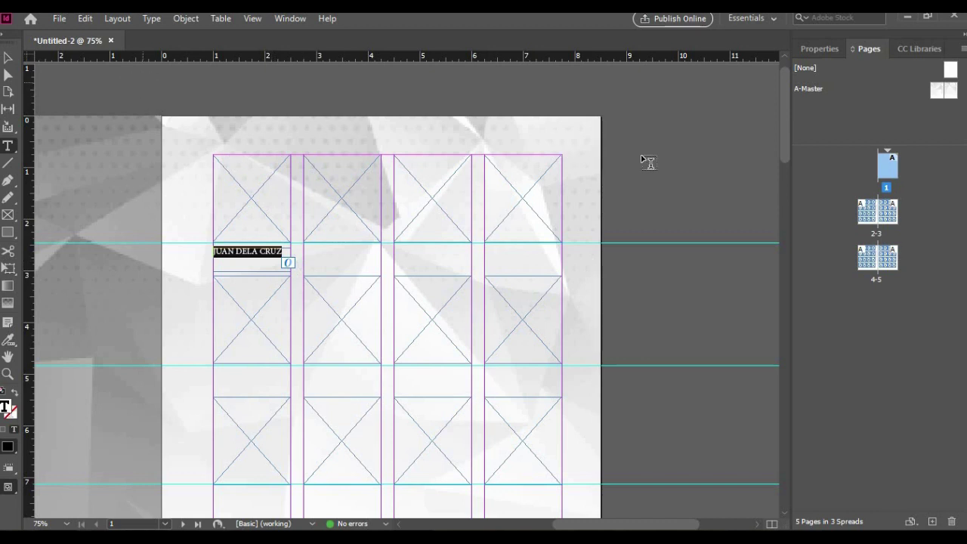
{"action": "left_click", "coordinate": [824, 53]}
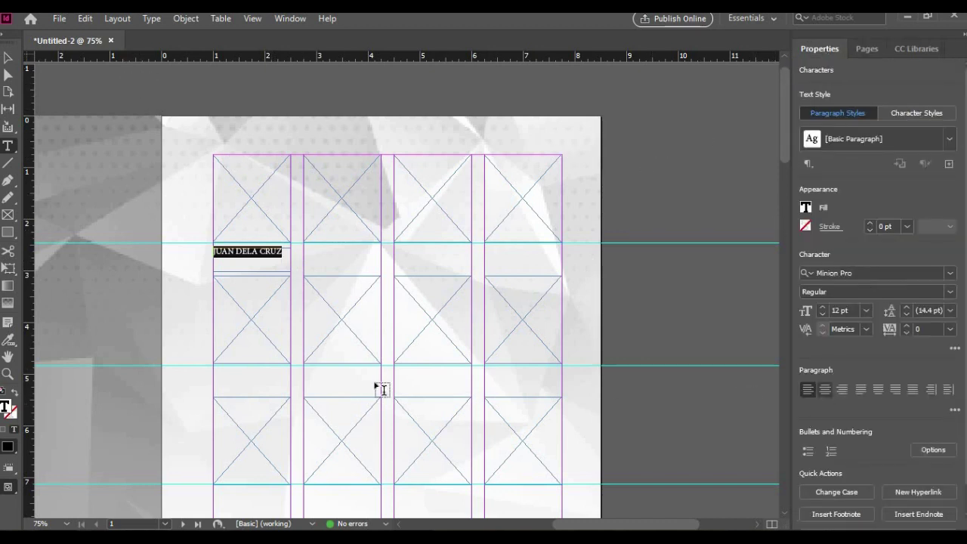
{"action": "left_click", "coordinate": [825, 389]}
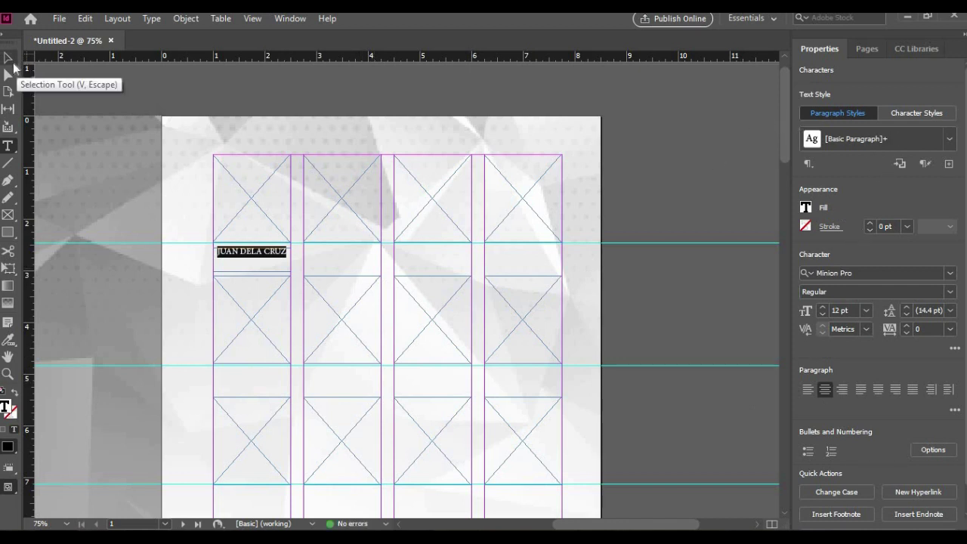
- Shrink the name frame to a height of 0.28 in to fit its text and nudge it up toward the portrait frame
{"action": "key", "text": "Escape"}
{"action": "double_click", "coordinate": [253, 270]}
{"action": "key", "text": "Up"}
{"action": "key", "text": "Up"}
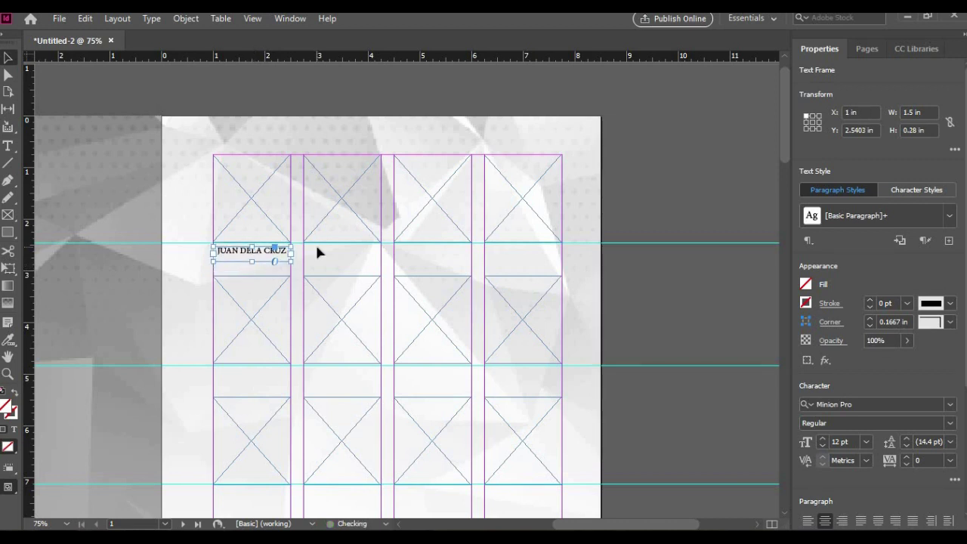
{"action": "left_click", "coordinate": [175, 185]}
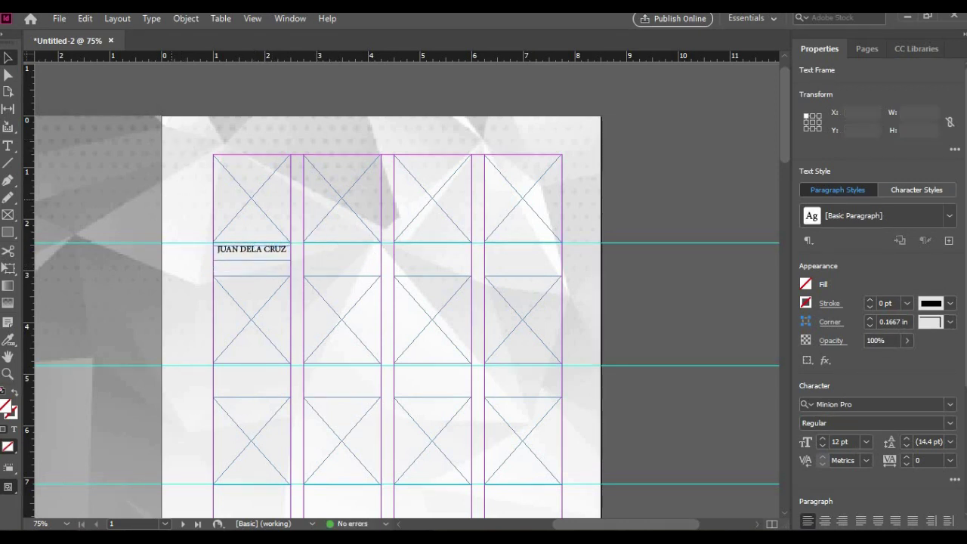
- Duplicate the name frame beneath the other three portrait frames in the first row, aligned to their columns
{"action": "left_click_drag", "start_coordinate": [244, 253], "coordinate": [423, 254]}
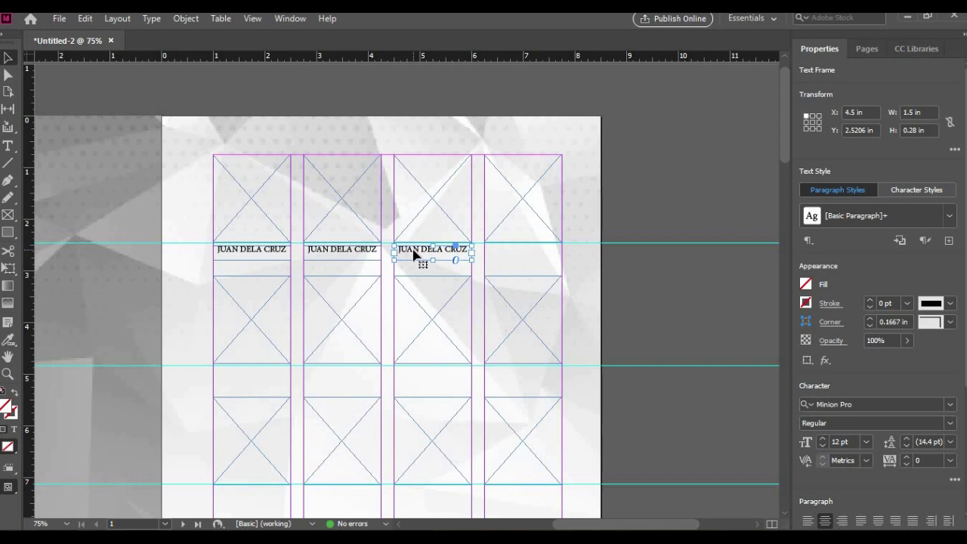
{"action": "left_click_drag", "start_coordinate": [414, 256], "coordinate": [511, 263]}
{"action": "left_click", "coordinate": [49, 447]}
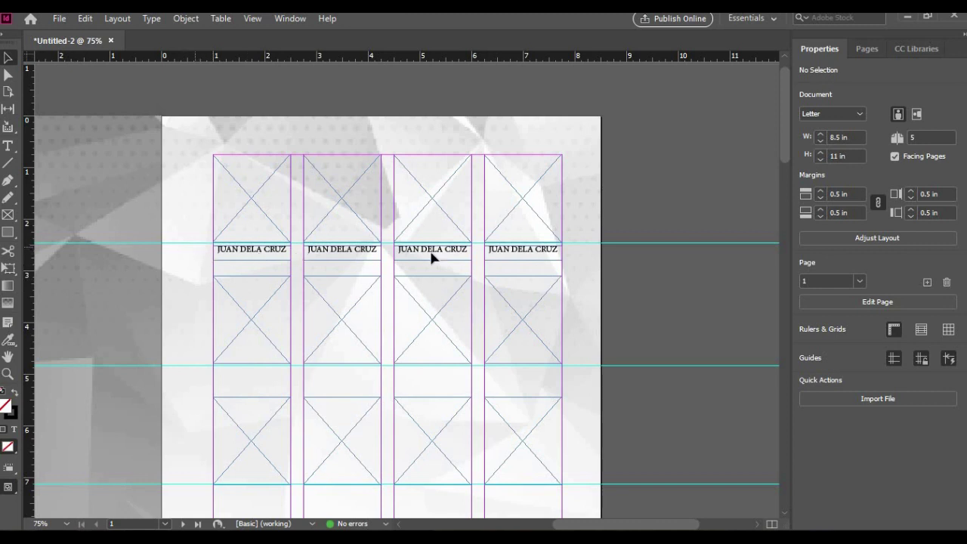
- Duplicate the row of four name frames beneath each of the three remaining portrait rows on page 1
{"action": "left_click_drag", "start_coordinate": [564, 249], "coordinate": [237, 499]}
{"action": "scroll", "coordinate": [265, 479], "scroll_direction": "down", "scroll_amount": 5}
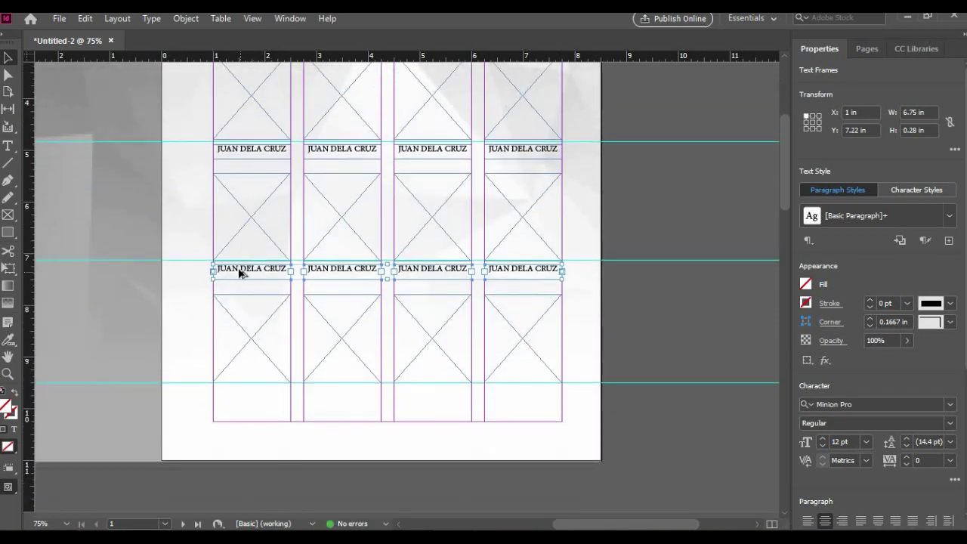
{"action": "left_click_drag", "start_coordinate": [241, 275], "coordinate": [238, 398]}
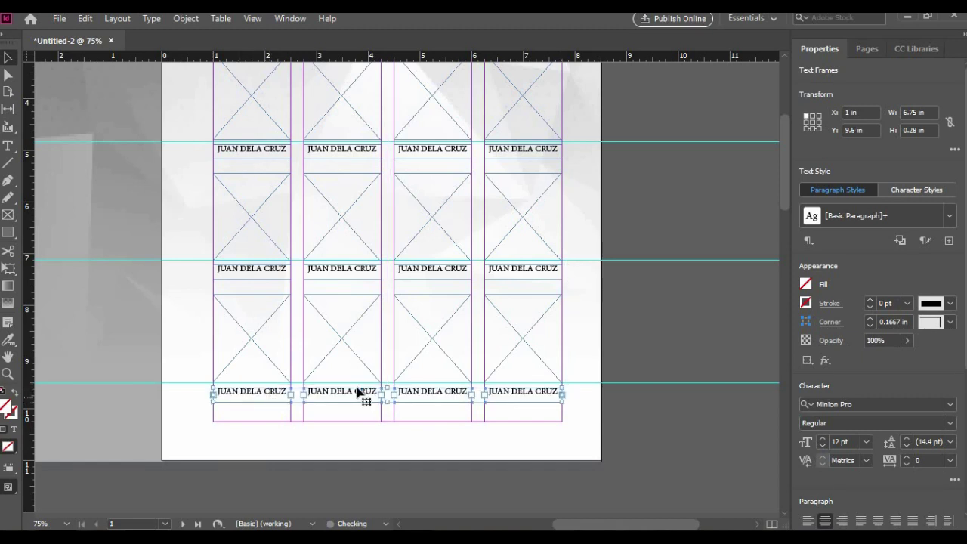
{"action": "left_click", "coordinate": [476, 355]}
{"action": "scroll", "coordinate": [471, 375], "scroll_direction": "up", "scroll_amount": 5}
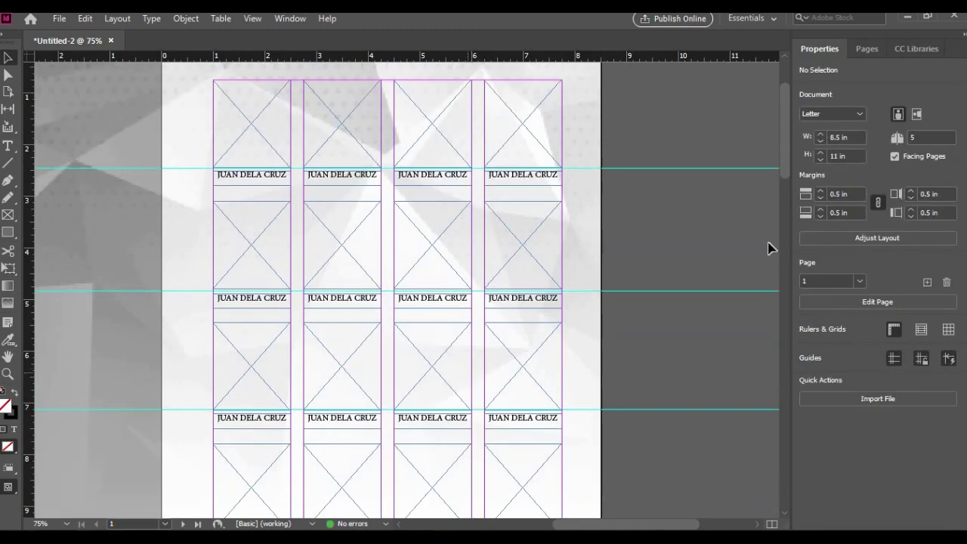
- Select page 2 among the document pages and show all of page 1 with its name captions at 50% zoom
{"action": "left_click", "coordinate": [866, 48]}
{"action": "left_click", "coordinate": [873, 210]}
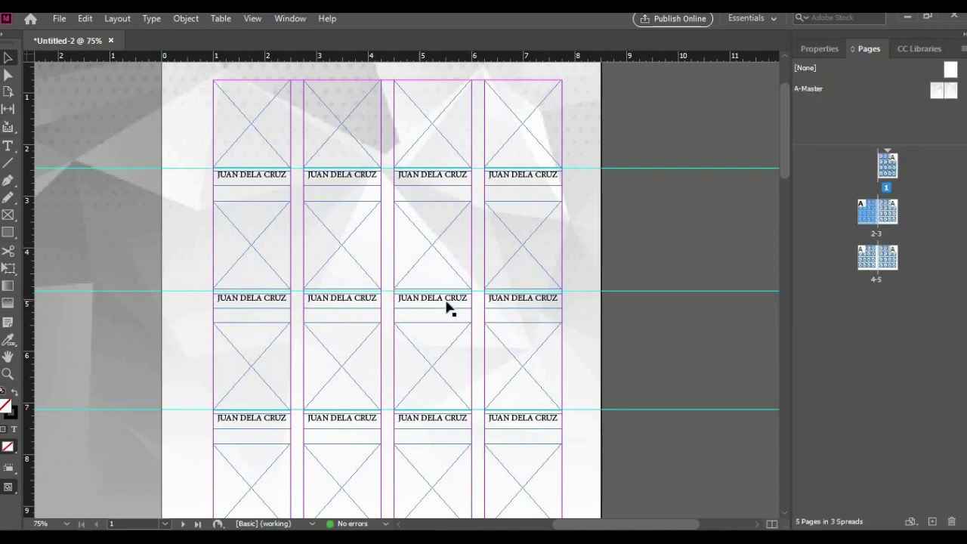
{"action": "scroll", "coordinate": [462, 308], "scroll_direction": "down", "scroll_amount": 1}
{"action": "scroll", "coordinate": [552, 152], "scroll_direction": "up", "scroll_amount": 1}
{"action": "key", "text": "ctrl+minus"}
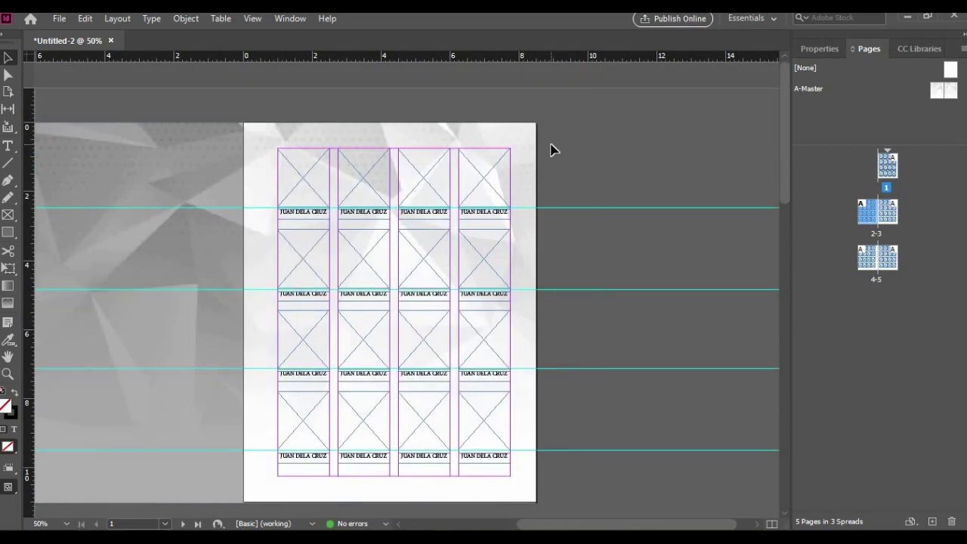